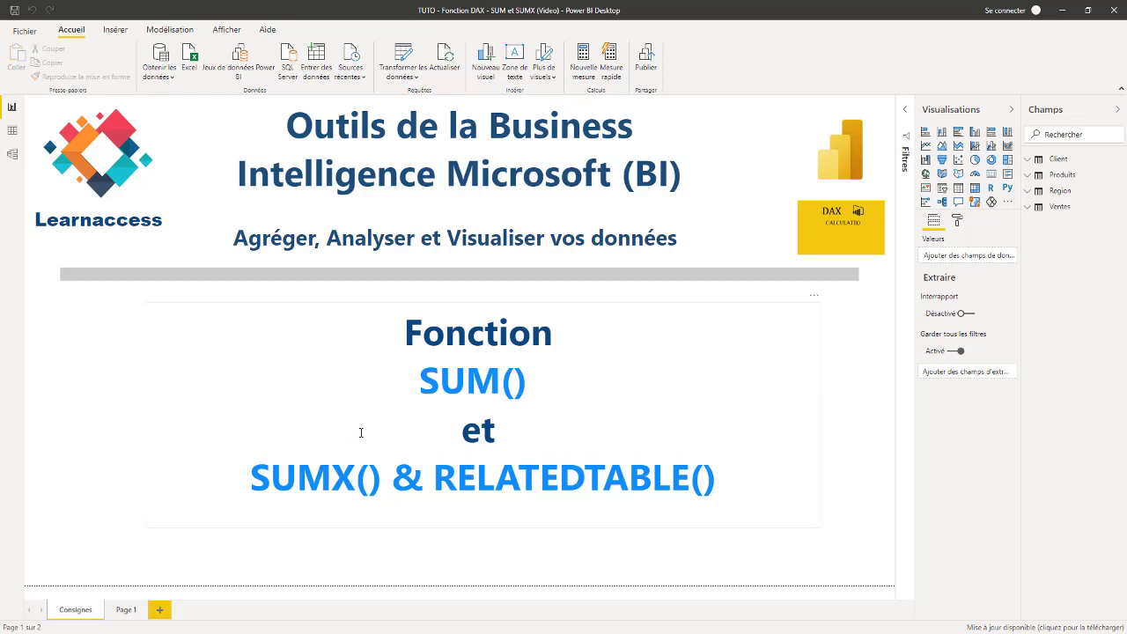
Switch to Model view to see how Ventes links to Client, Produits and Region.
click(11, 156)
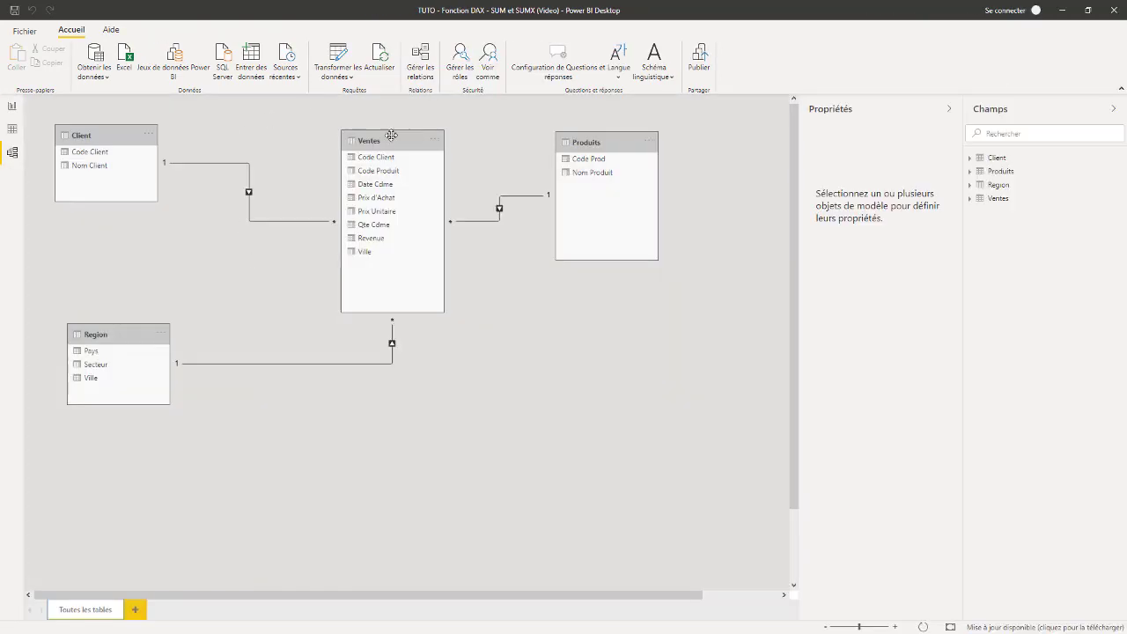
Rearrange the Ventes, Client and Produits tables on the diagram, then view the Ventes data grid.
drag(392, 134, 373, 151)
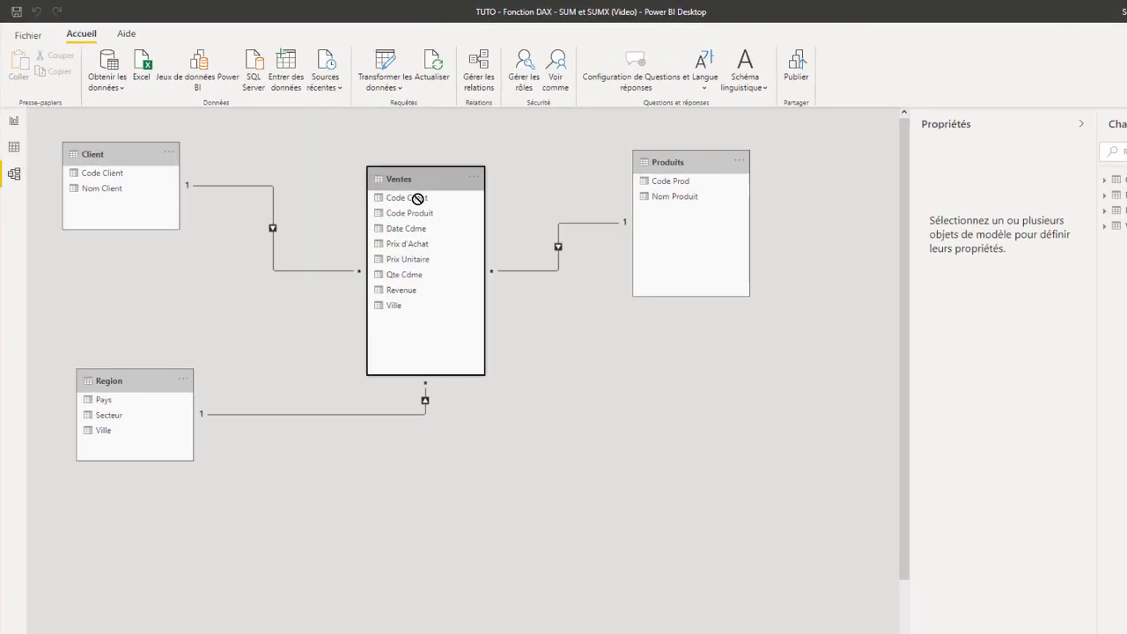
drag(418, 199, 406, 226)
click(148, 193)
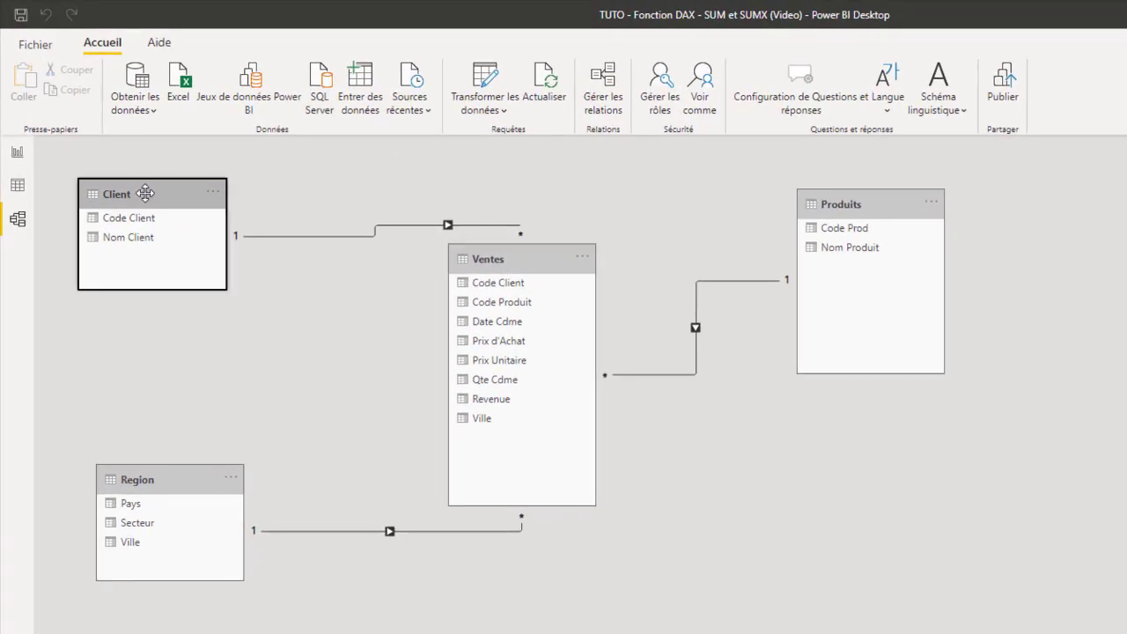
drag(526, 269, 515, 346)
drag(891, 206, 963, 359)
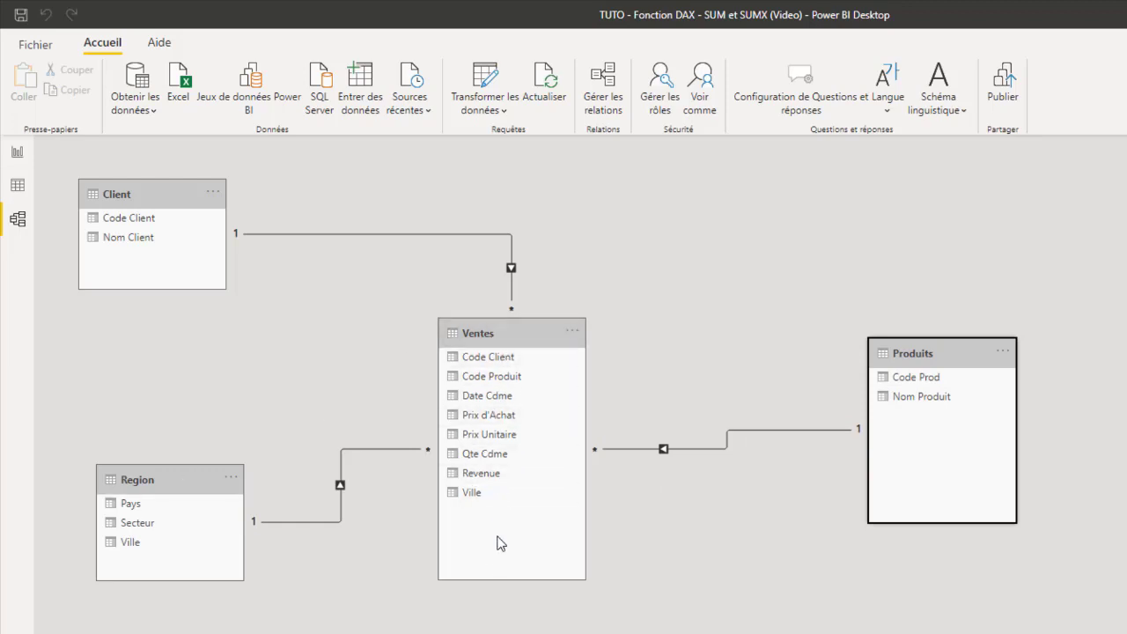
click(18, 185)
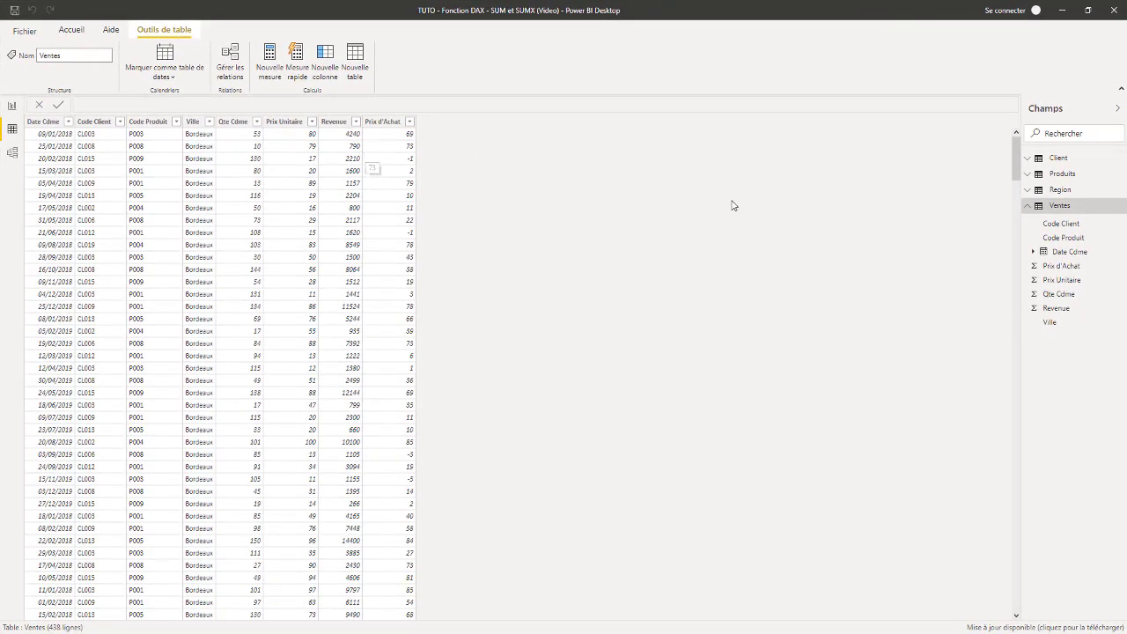
Display the Produits table's nine products (P001–P009) in the data grid.
click(1027, 206)
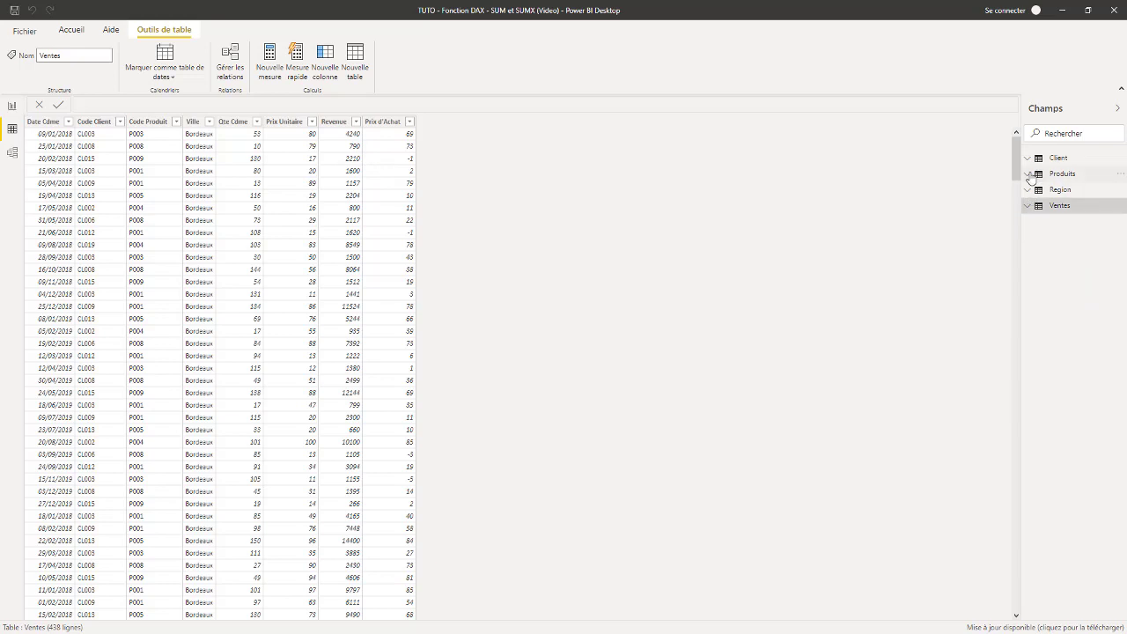
click(1033, 176)
click(1057, 176)
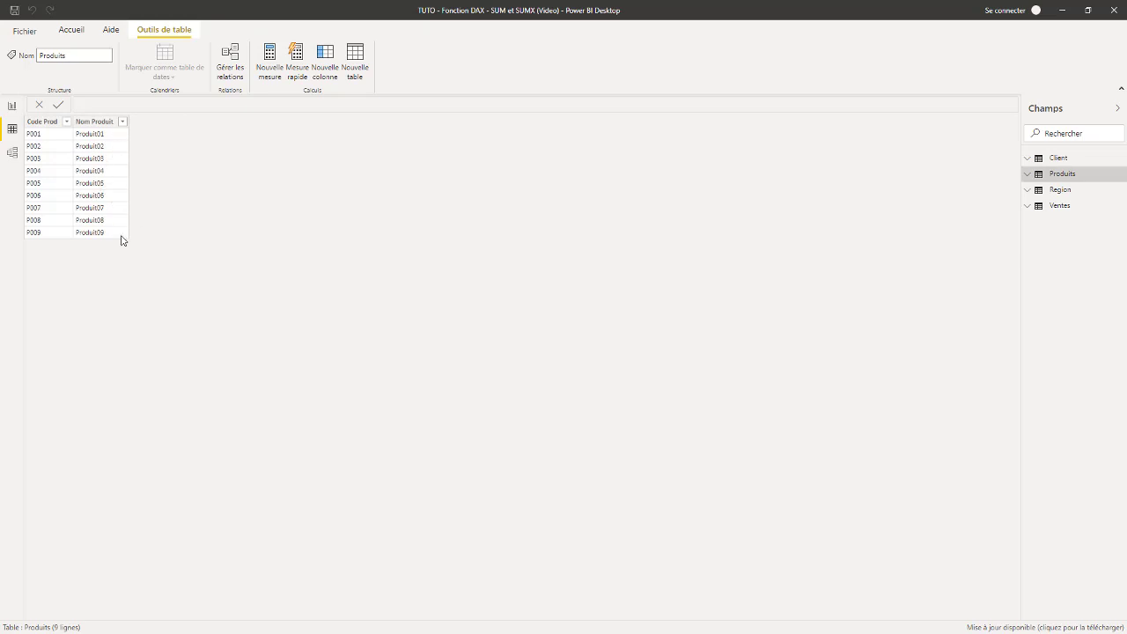
click(1060, 208)
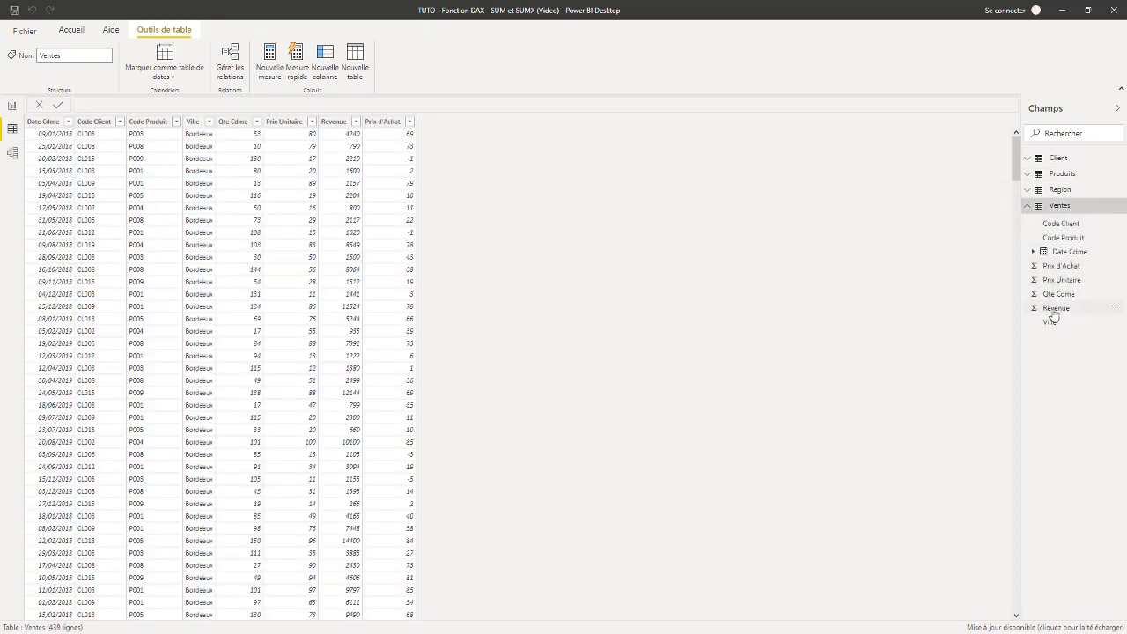
click(1061, 174)
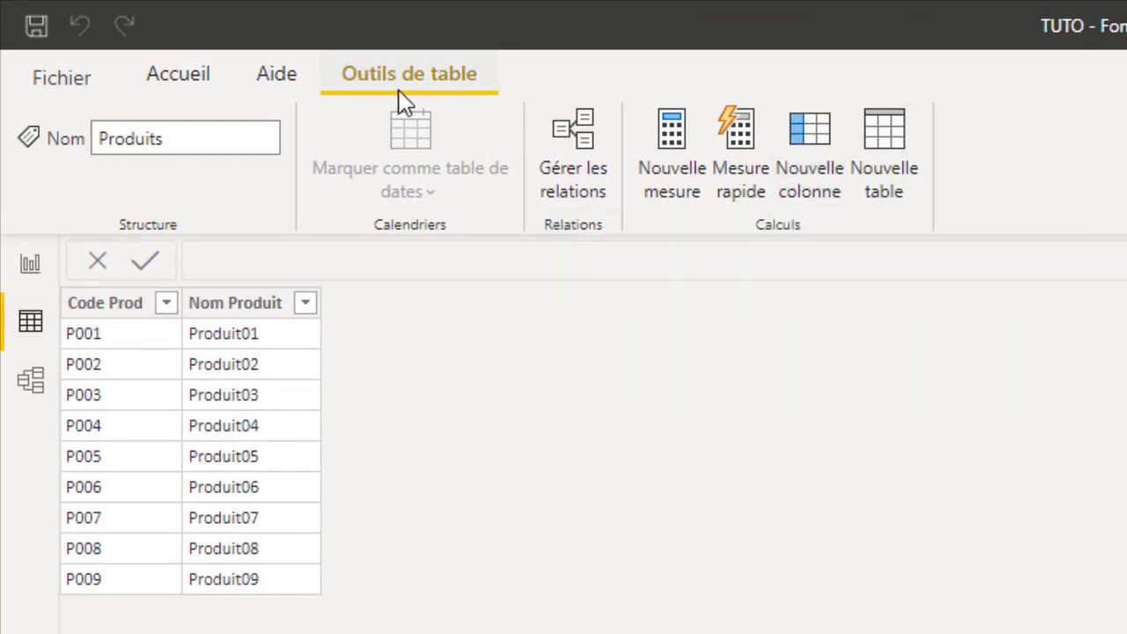
Create a new calculated column in Produits and name it Ventes_SUM.
click(831, 146)
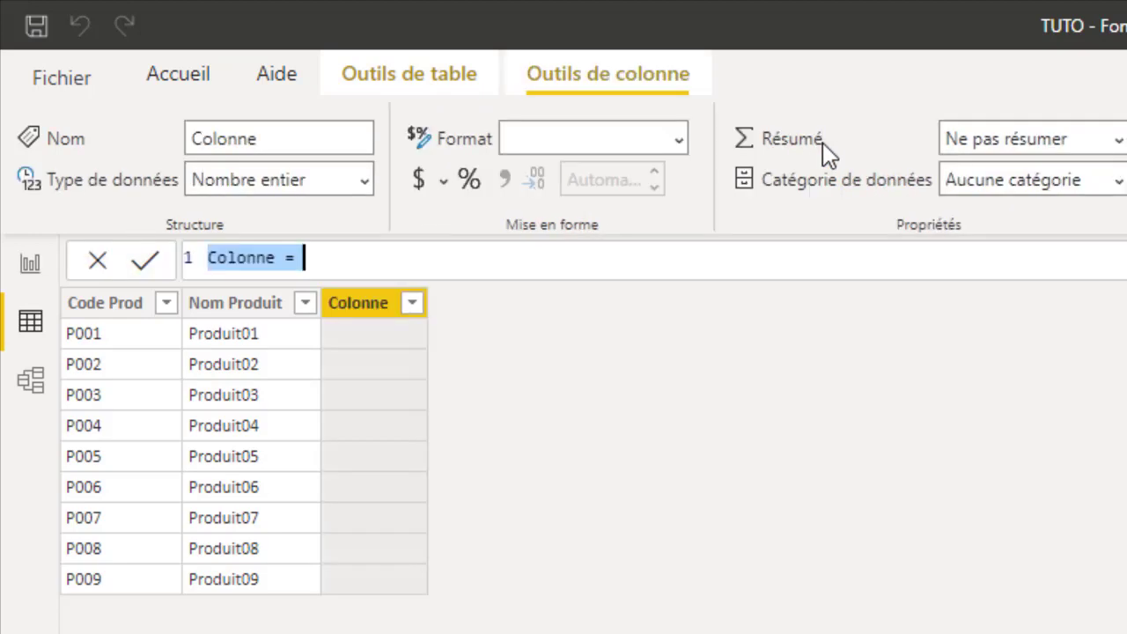
click(276, 257)
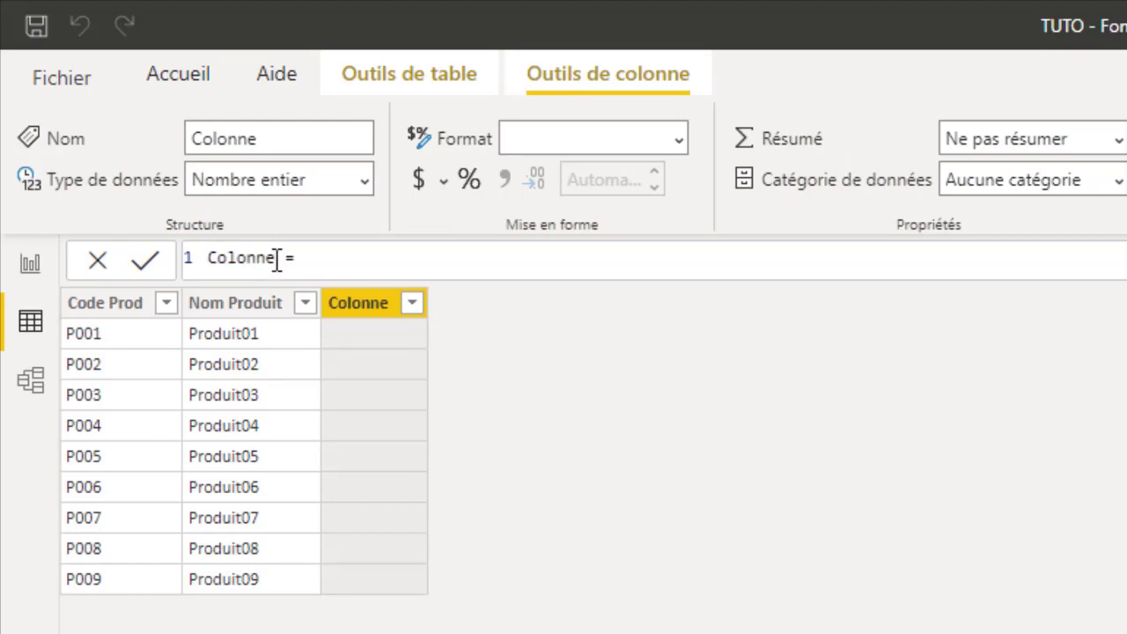
drag(275, 257, 208, 258)
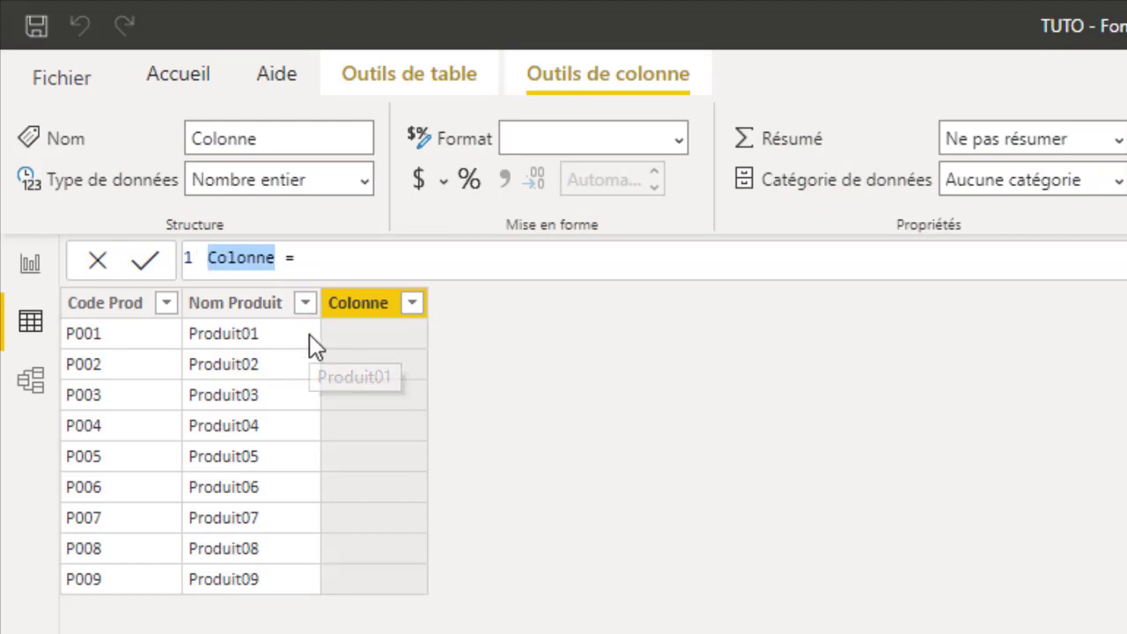
text(Ventes_)
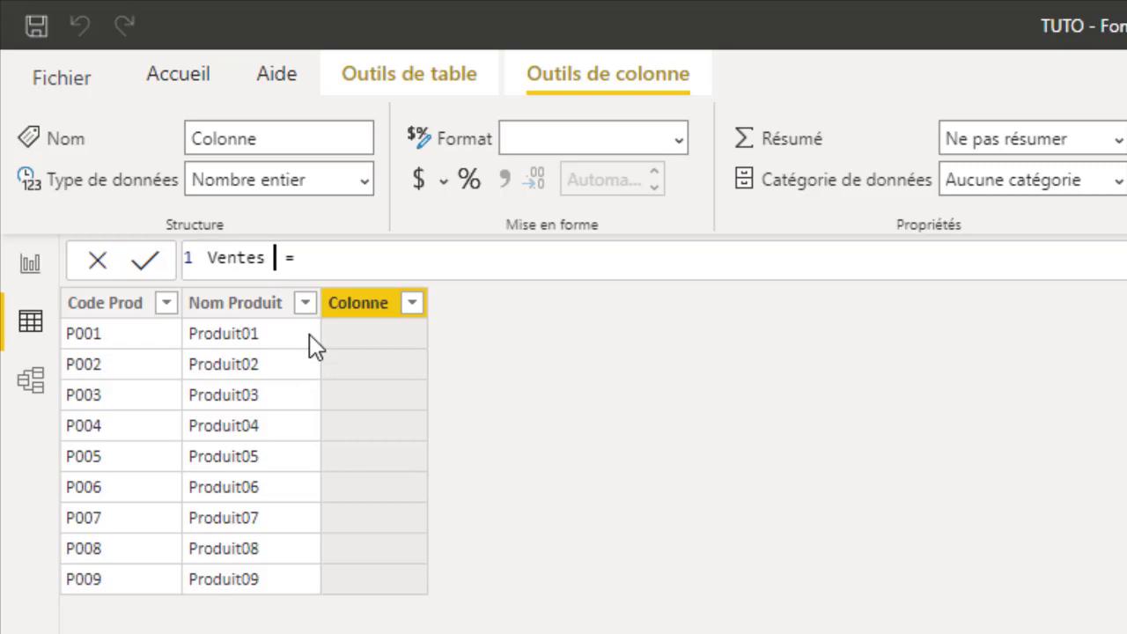
key(BackSpace)
text(_SU)
text(P)
key(BackSpace)
text(M)
Enter SUM(Ventes[Revenue]) as its formula, giving 1948942 on every product row.
key(shift+Return)
key(Tab)
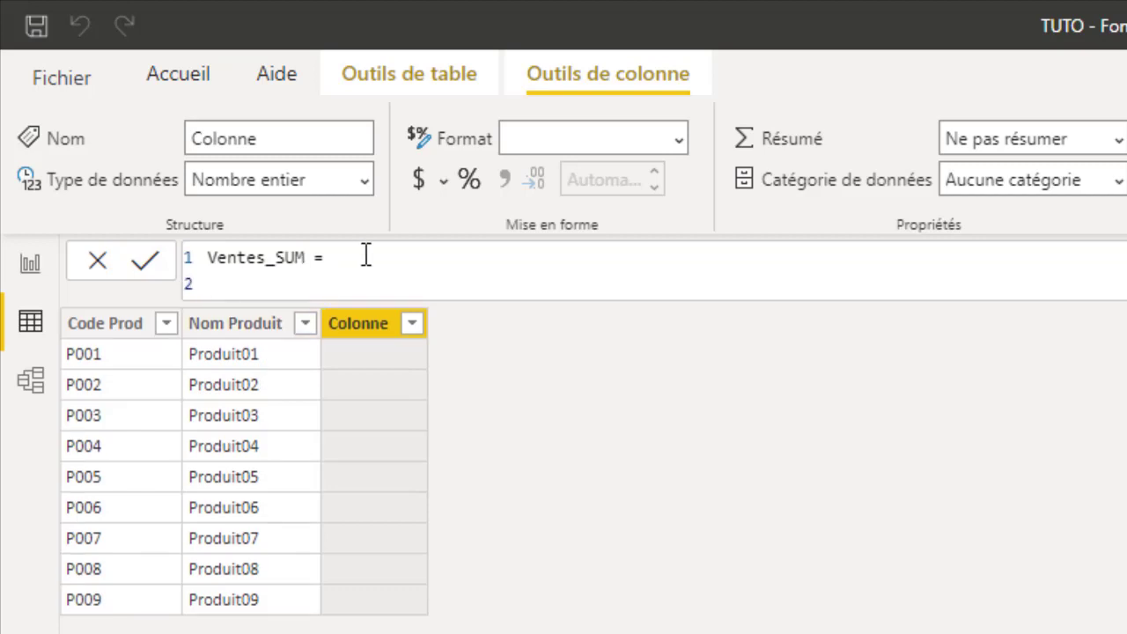
text(SUM)
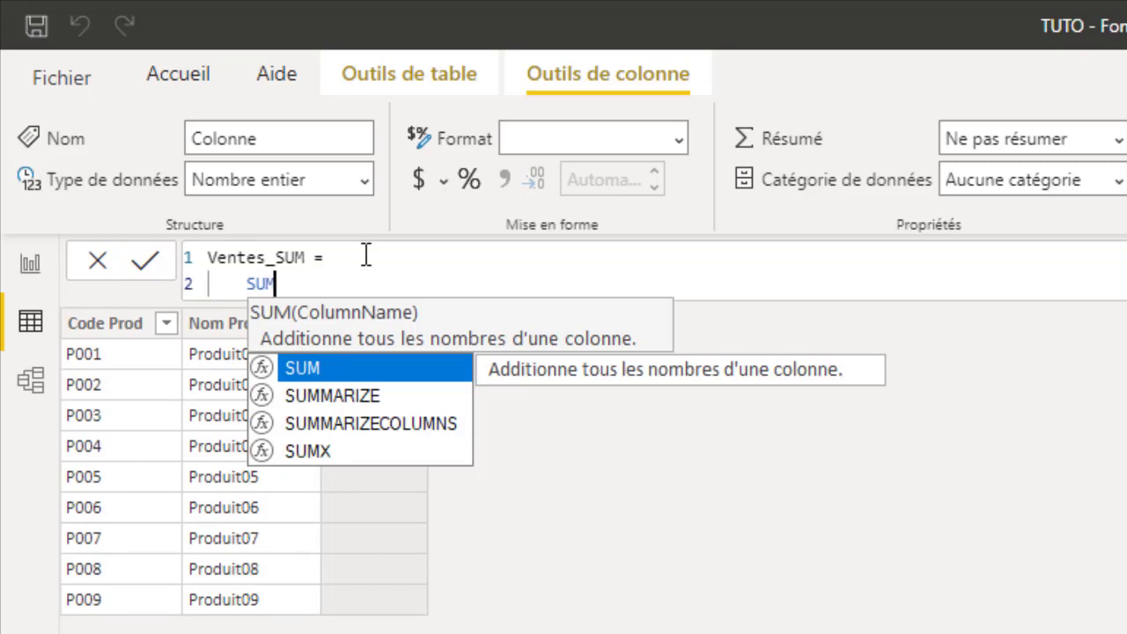
text(()
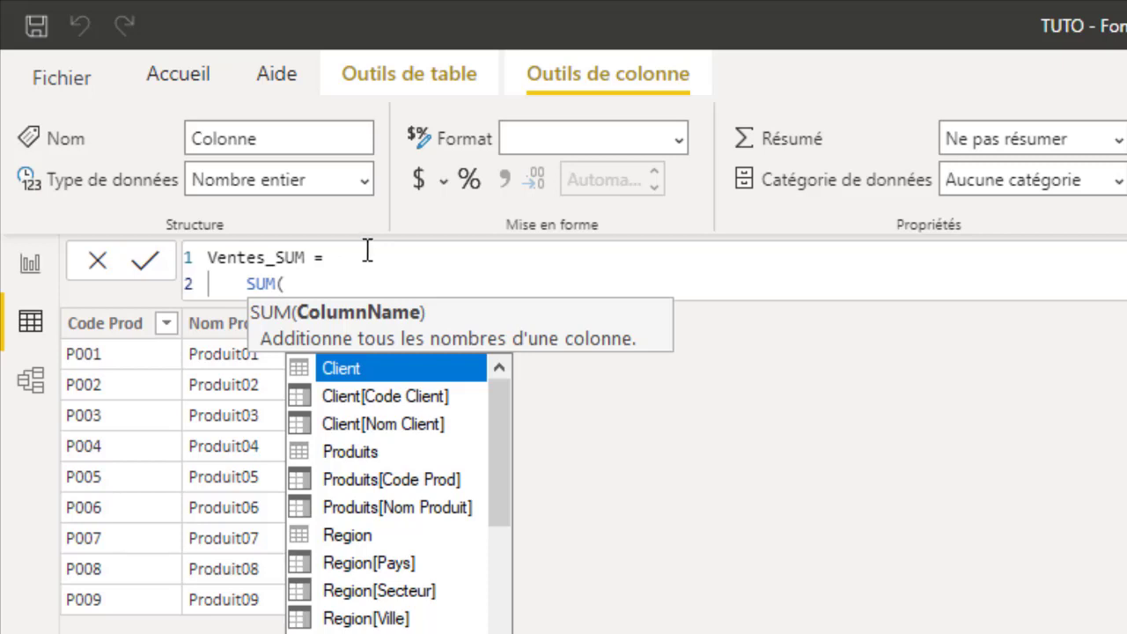
drag(504, 420, 506, 533)
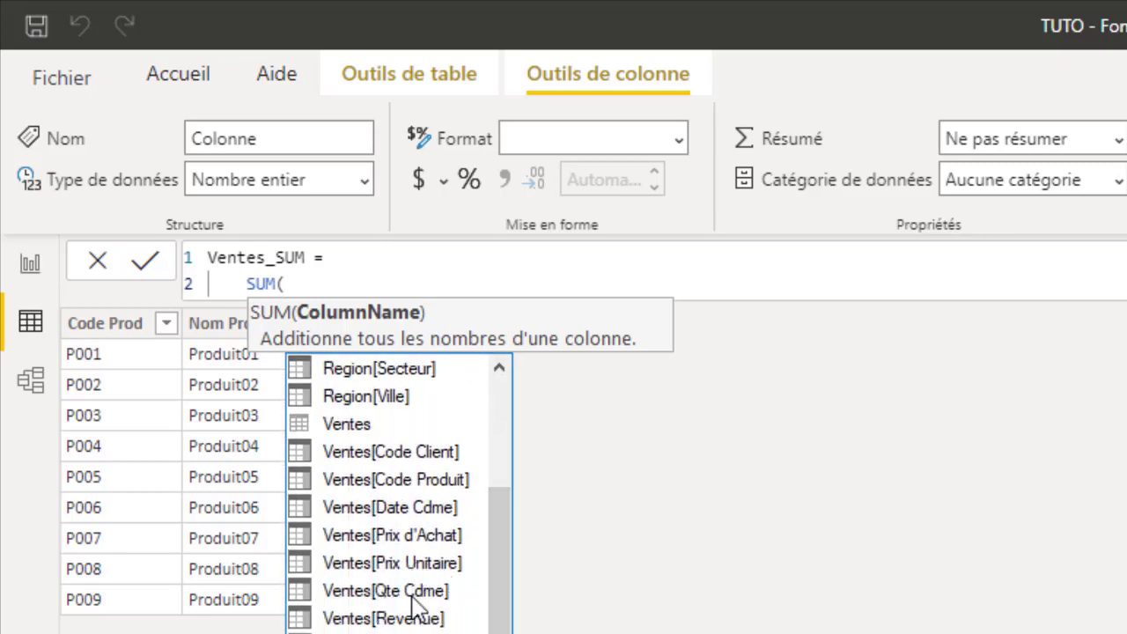
double_click(381, 621)
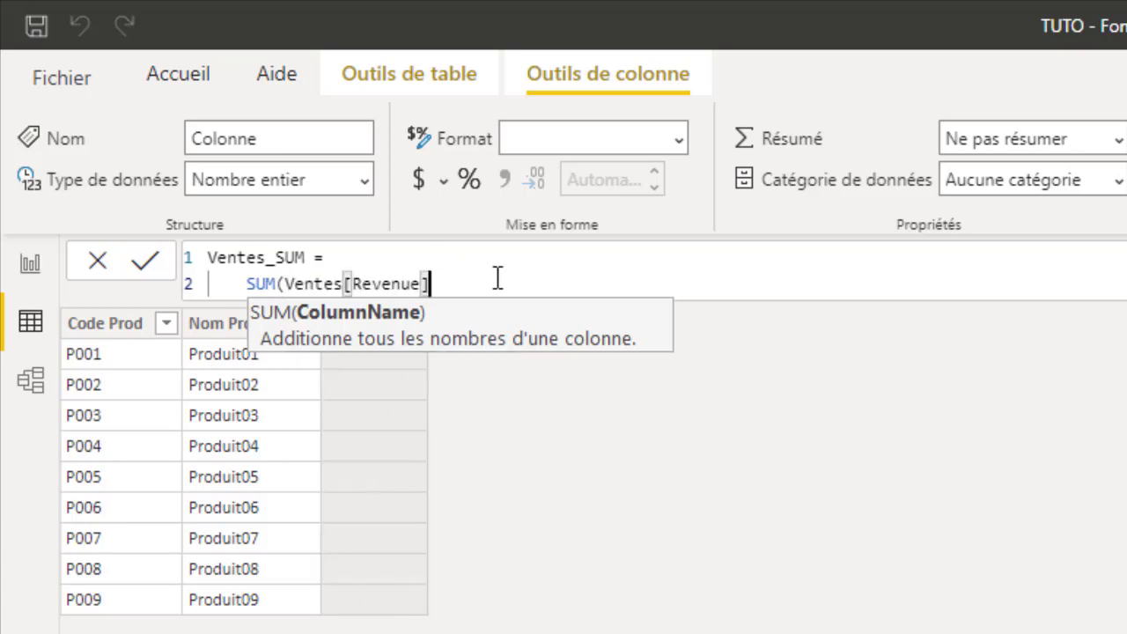
text())
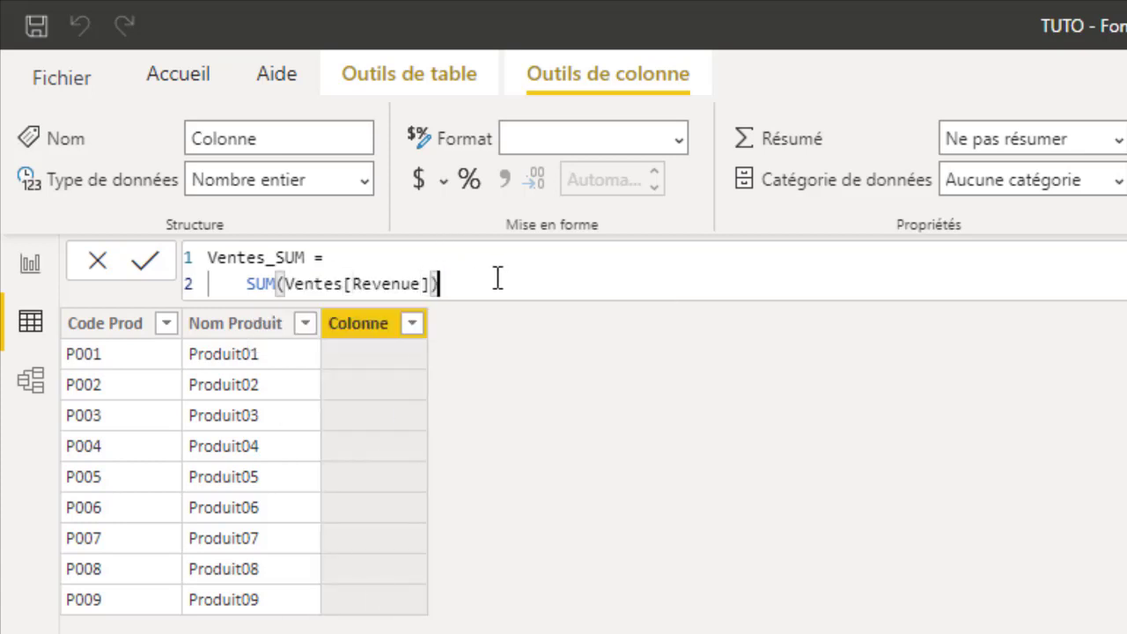
key(Return)
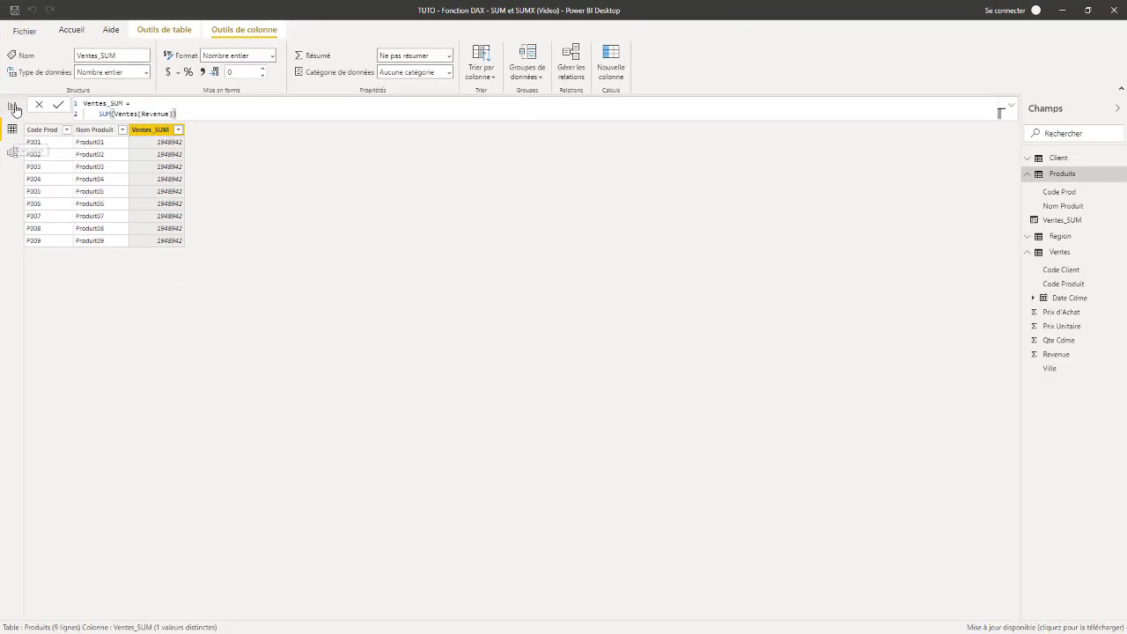
On Page 1, add a Revenue card showing 2M and make it wider and shorter.
click(12, 107)
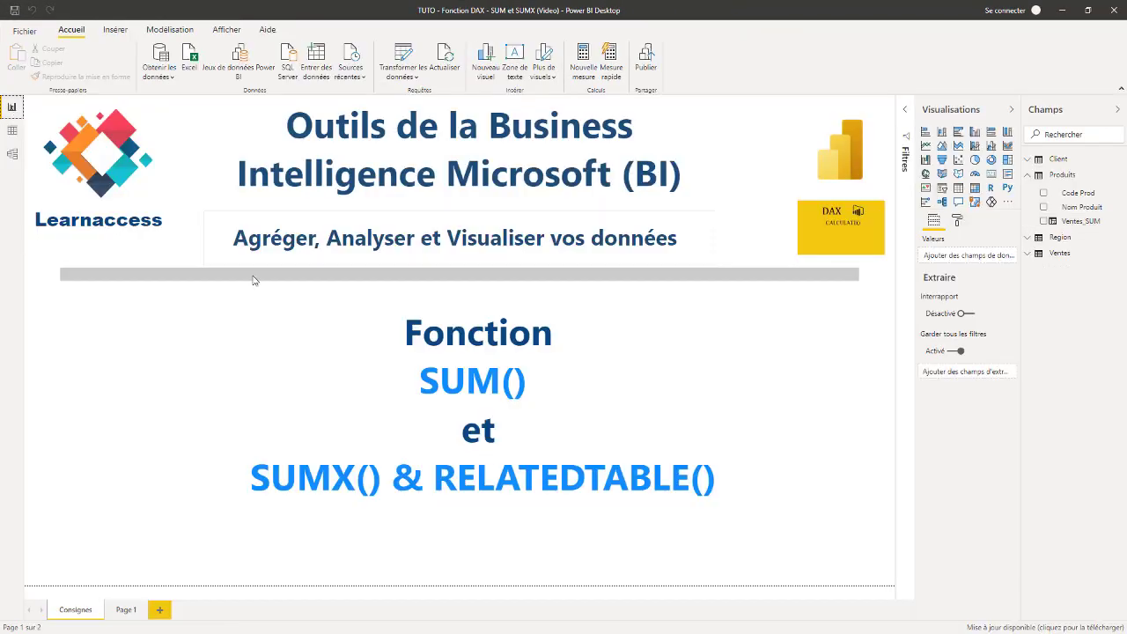
click(126, 610)
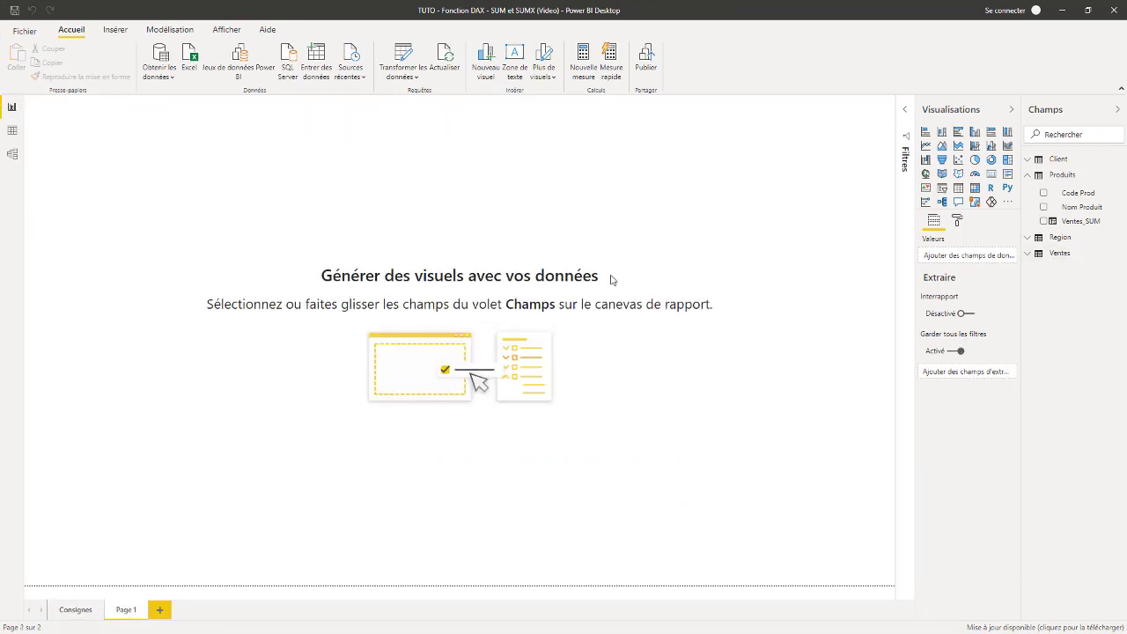
click(1028, 254)
mouse_move(1074, 356)
mouse_down()
mouse_move(185, 190)
mouse_move(232, 181)
mouse_up()
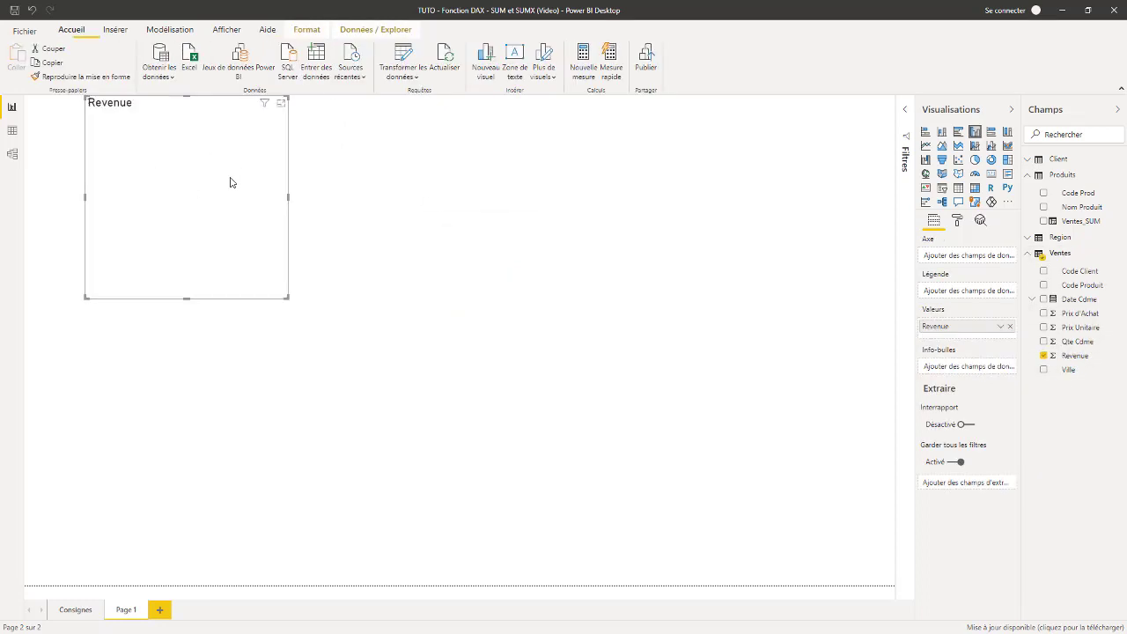
click(991, 174)
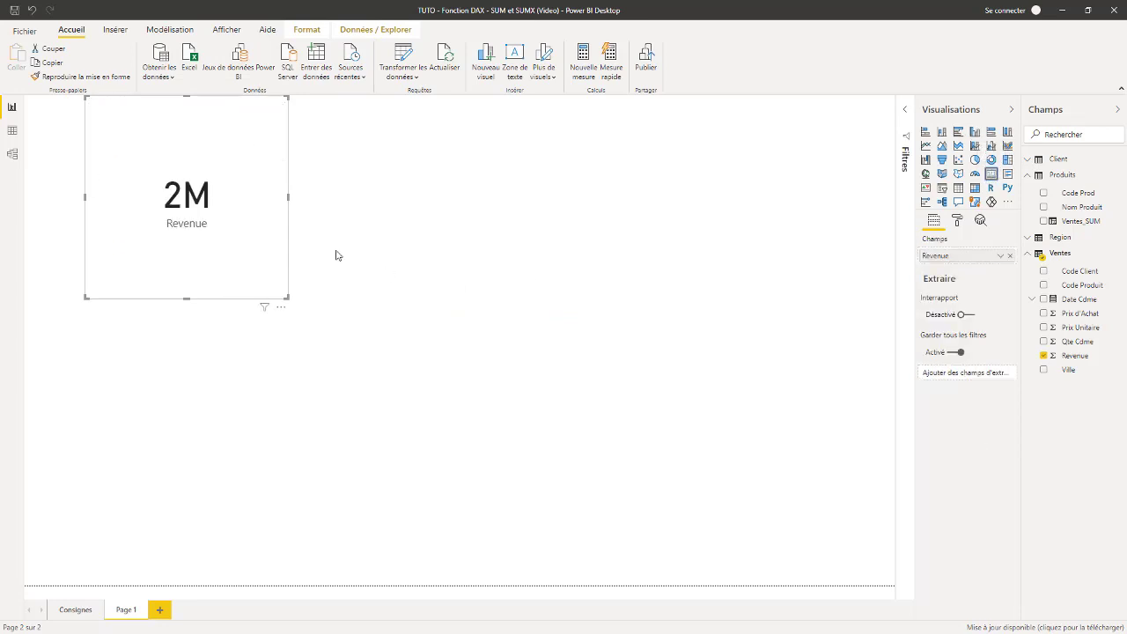
mouse_move(294, 296)
mouse_down()
mouse_move(296, 212)
mouse_move(721, 252)
mouse_up()
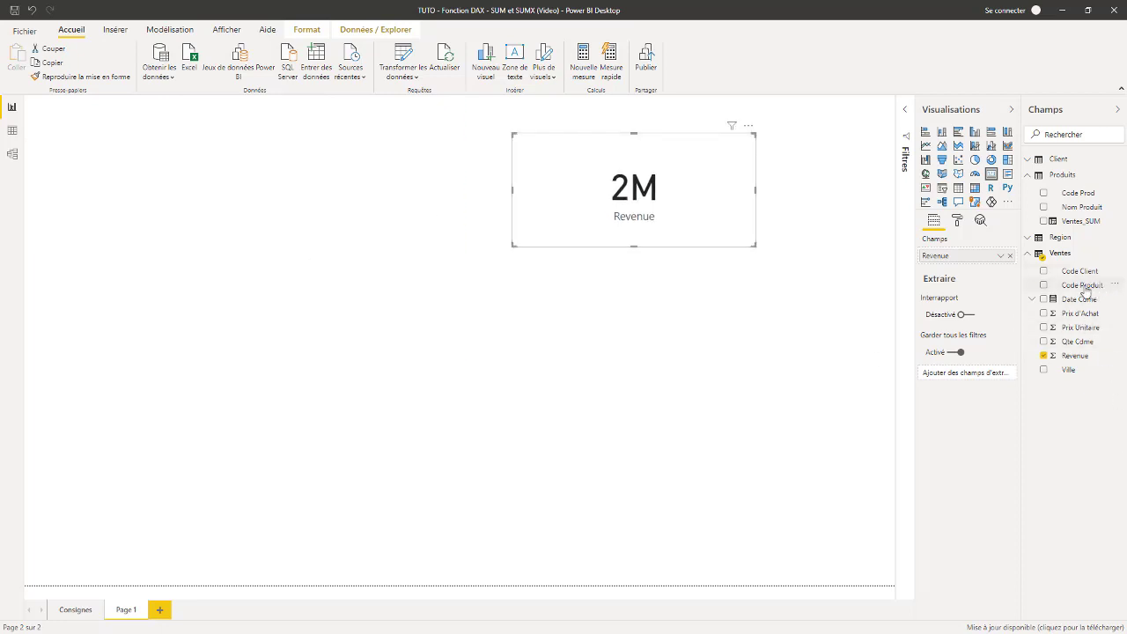
Add a Revenue-by-Code Produit table totalling 1948942, then check Ventes_SUM in the data grid.
drag(1085, 288, 135, 172)
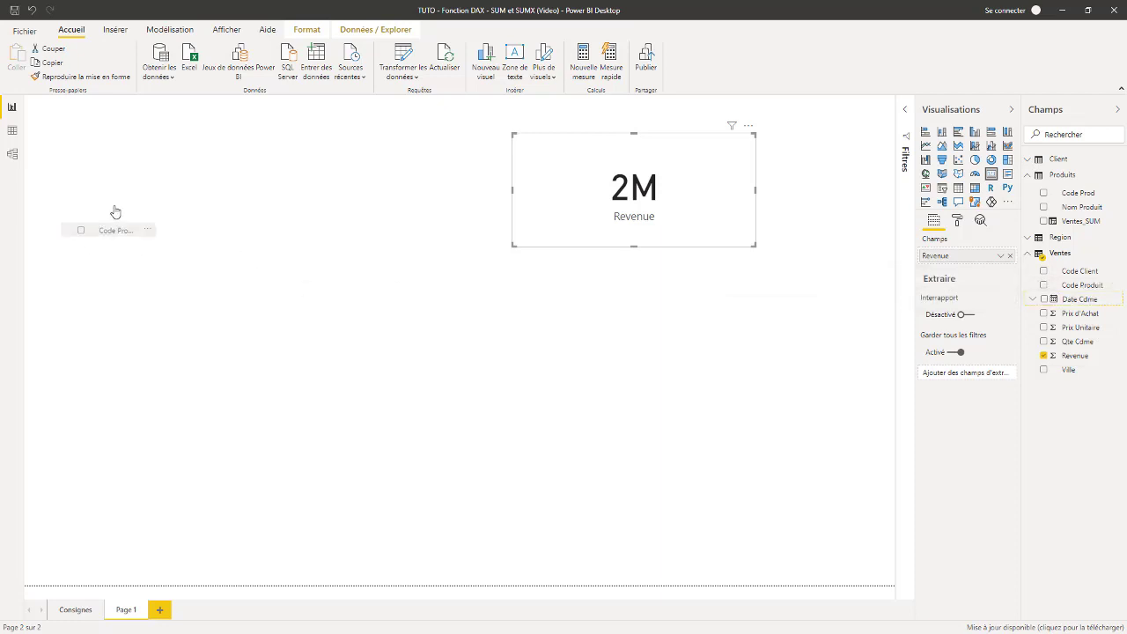
drag(1068, 357, 176, 196)
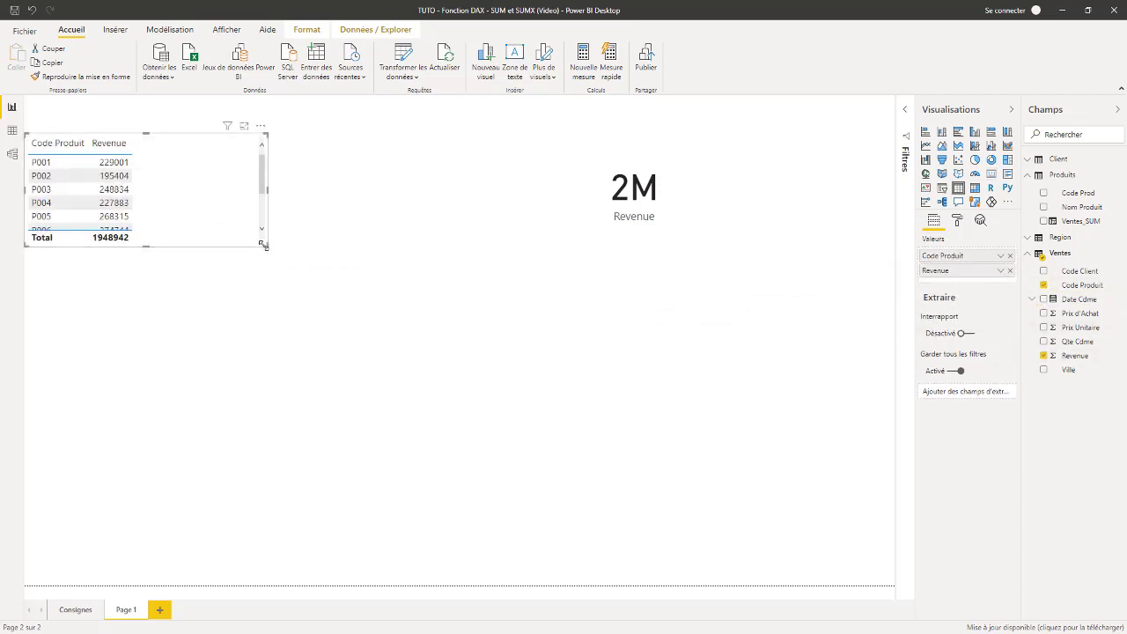
drag(262, 244, 229, 319)
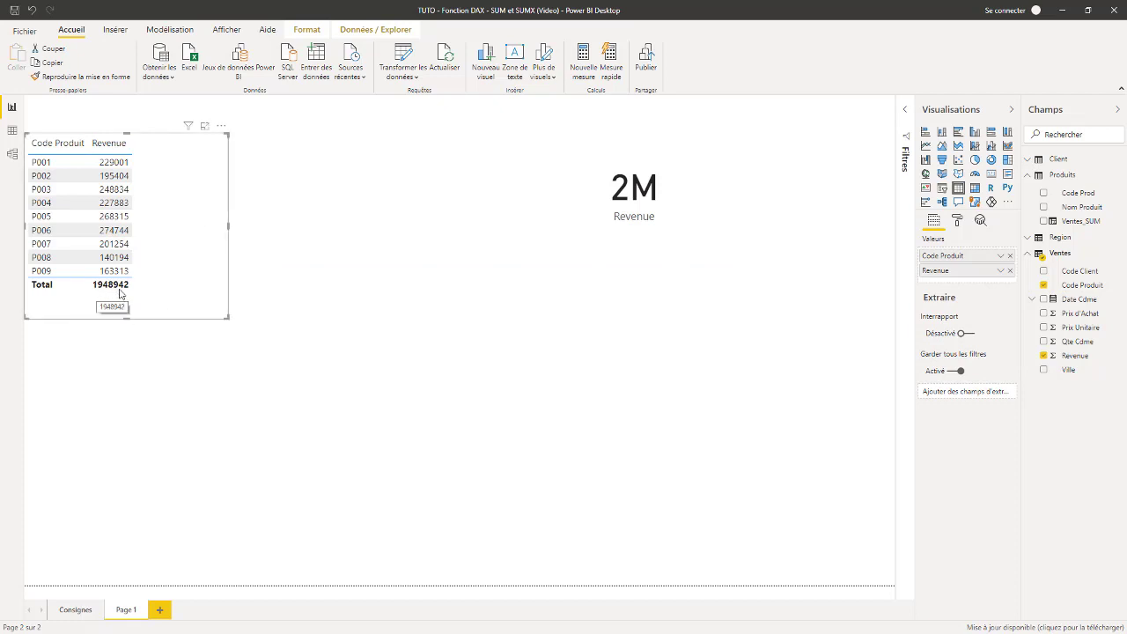
click(12, 130)
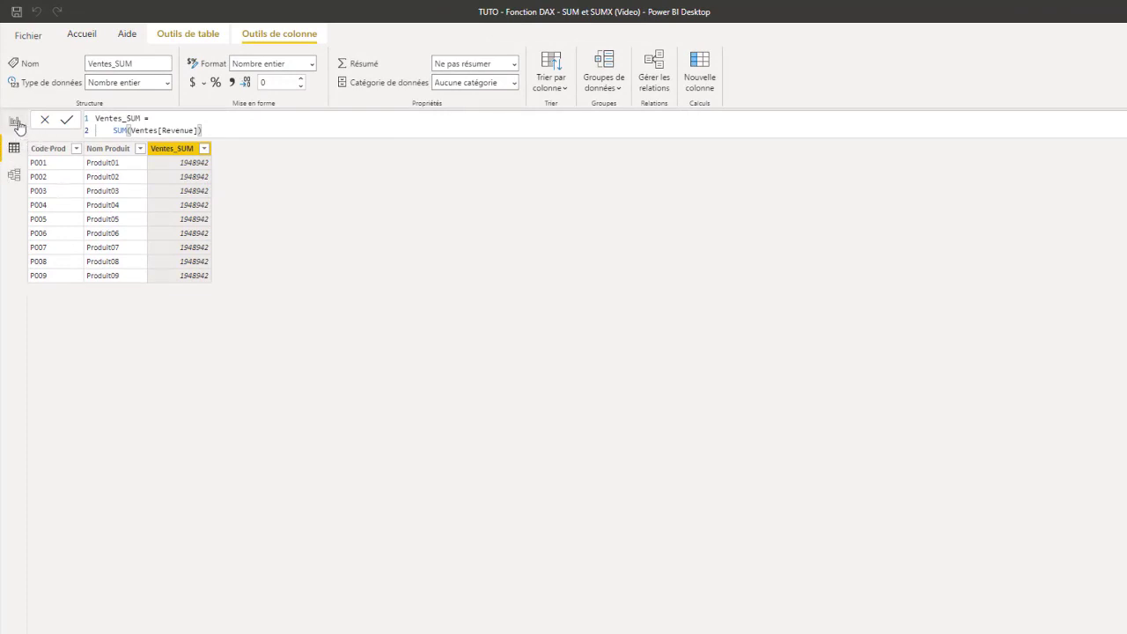
Move the 2M Revenue card to the page's top-right corner and shrink it.
click(14, 121)
drag(714, 225, 873, 183)
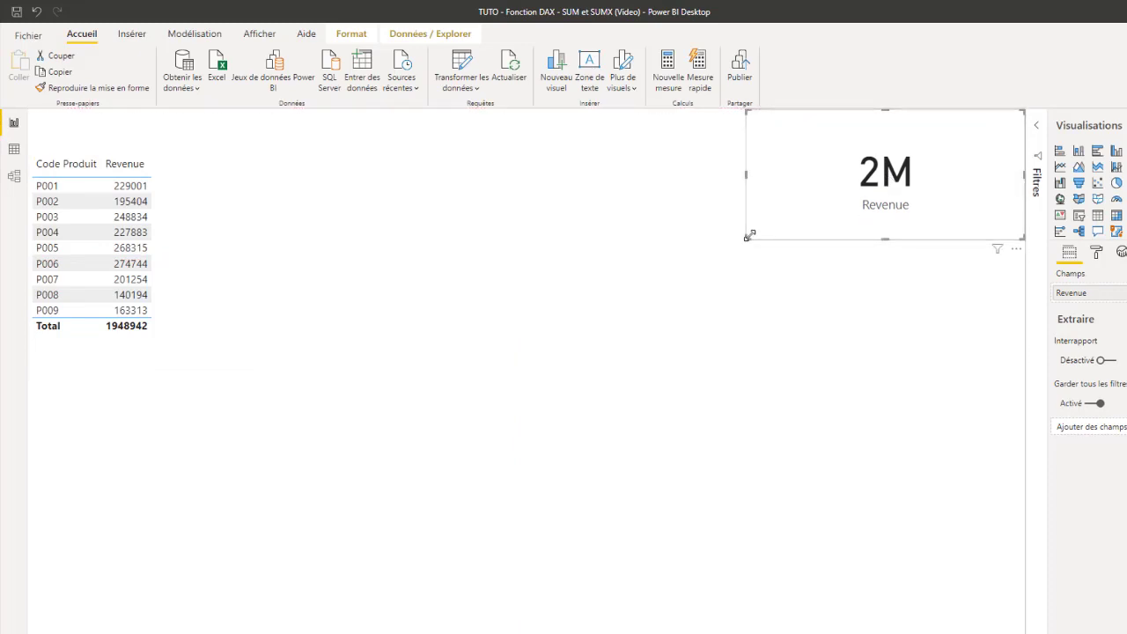
drag(747, 237, 811, 215)
click(441, 249)
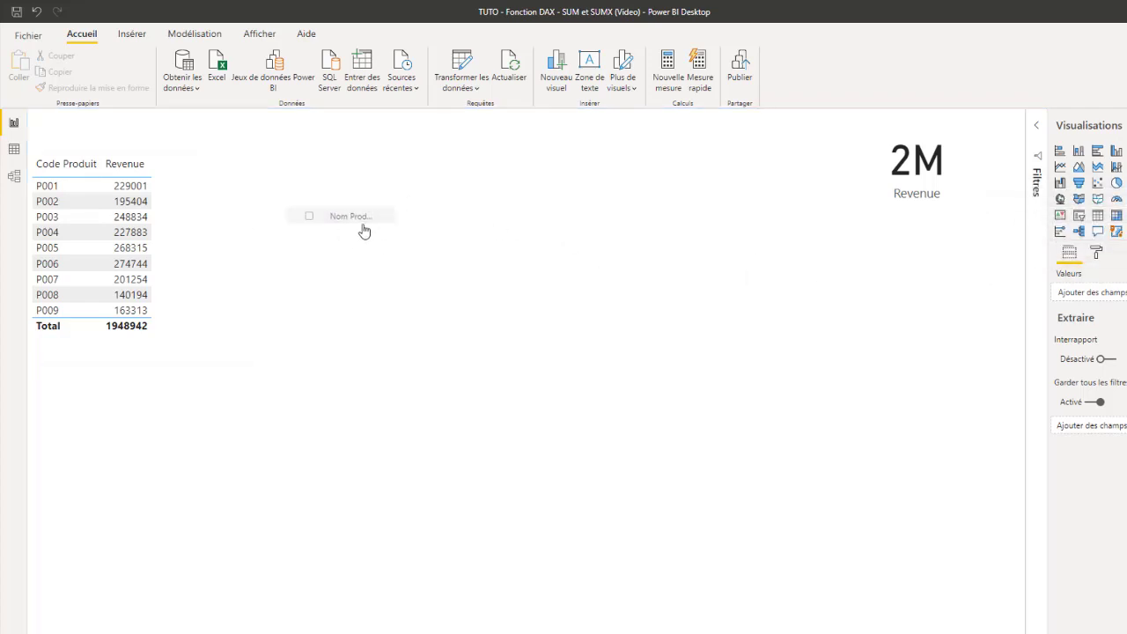
Add a Revenue-by-Nom Produit table, size and position it, then return to the Produits data.
drag(666, 276, 365, 229)
drag(1075, 355, 327, 280)
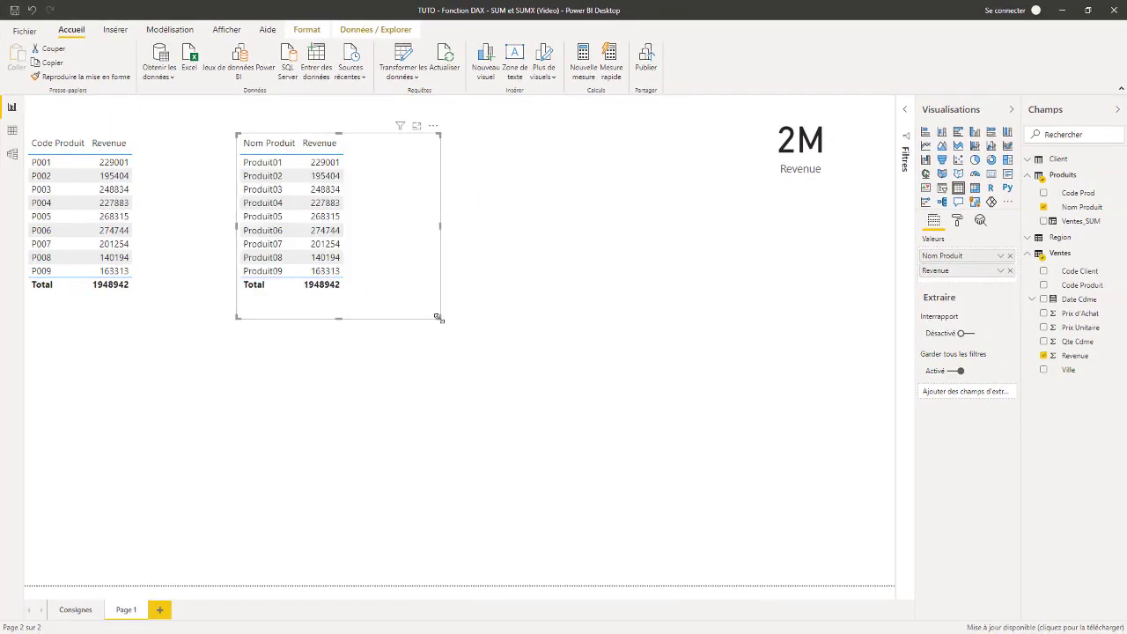
drag(441, 318, 412, 310)
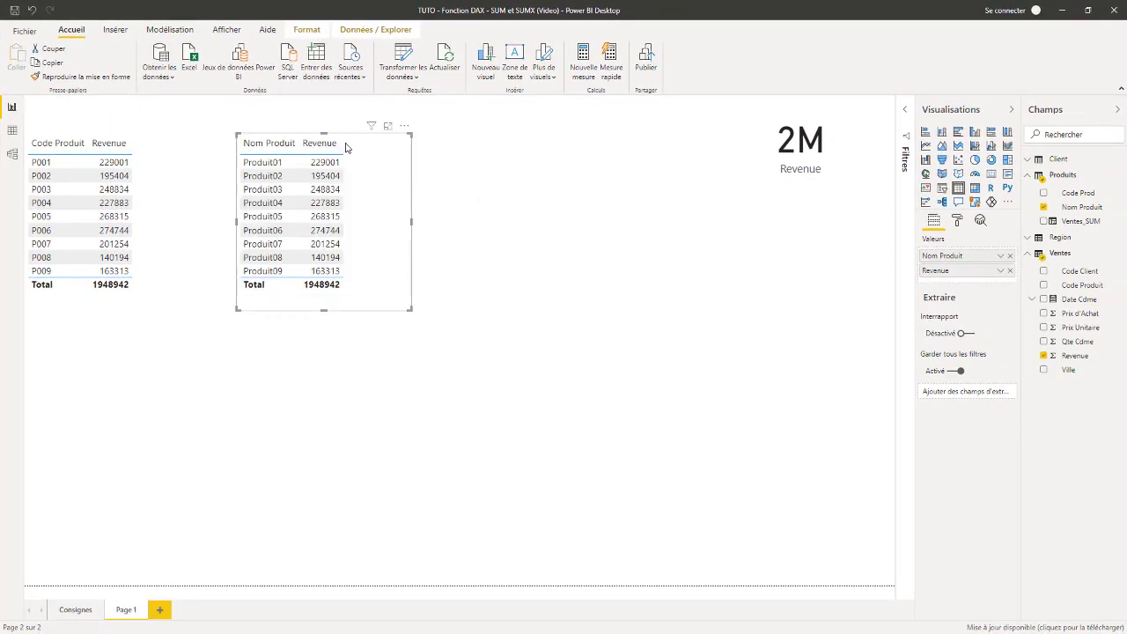
drag(367, 141, 347, 146)
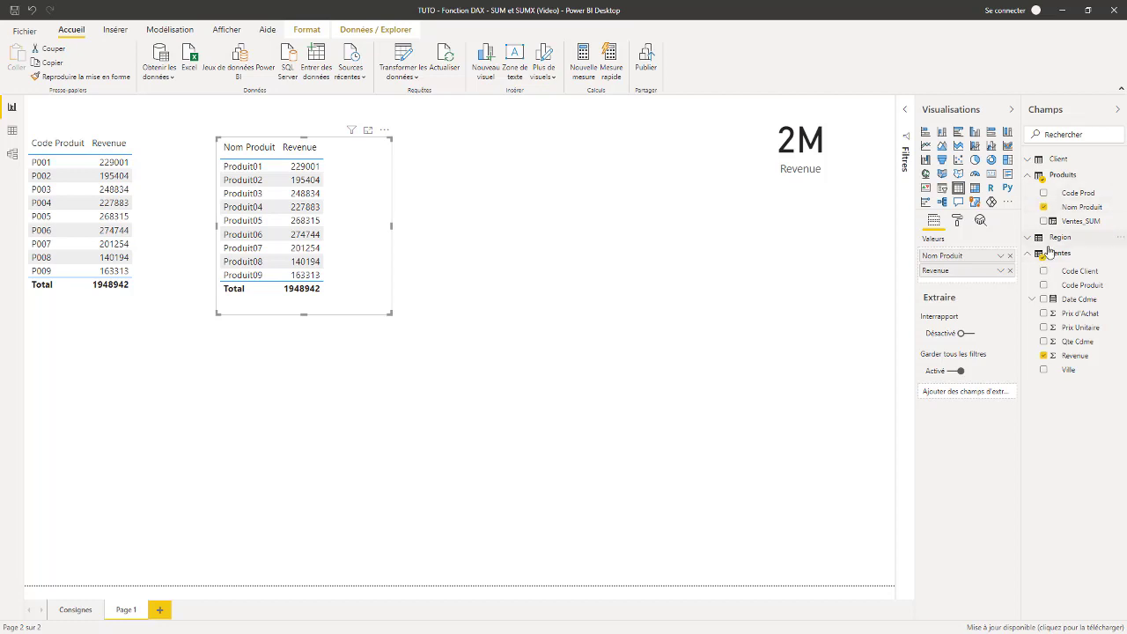
drag(386, 311, 385, 308)
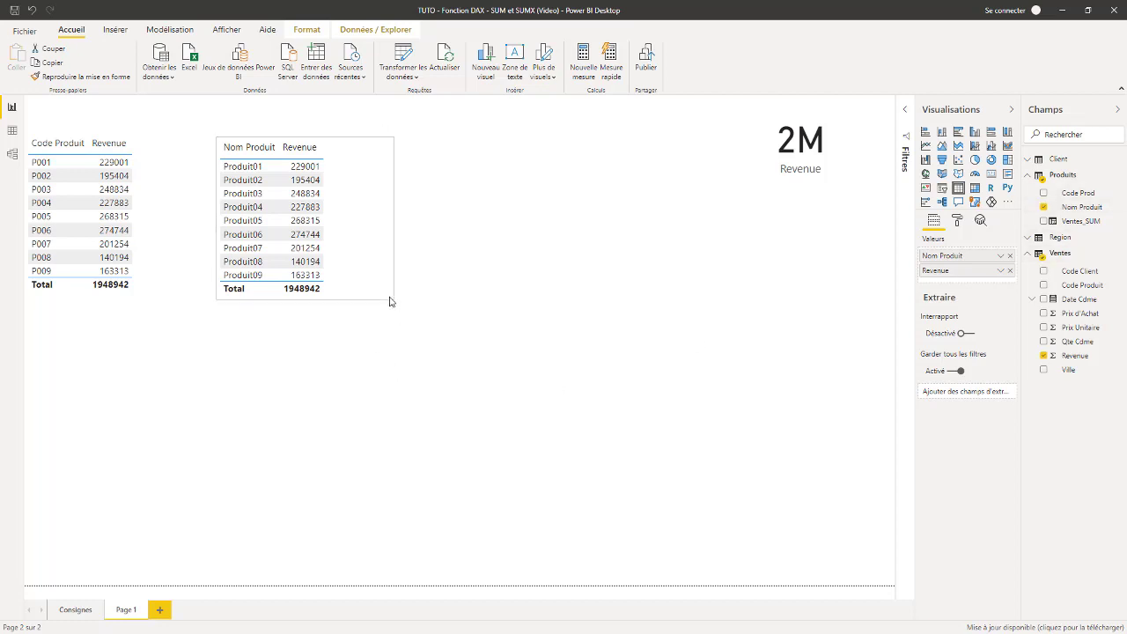
click(348, 317)
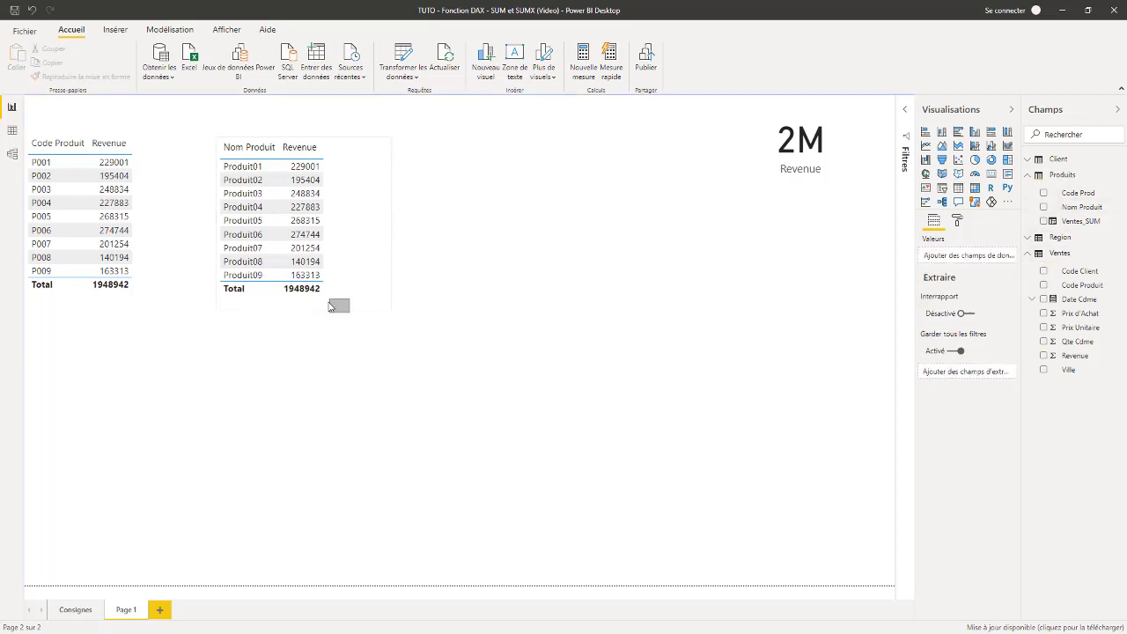
click(12, 130)
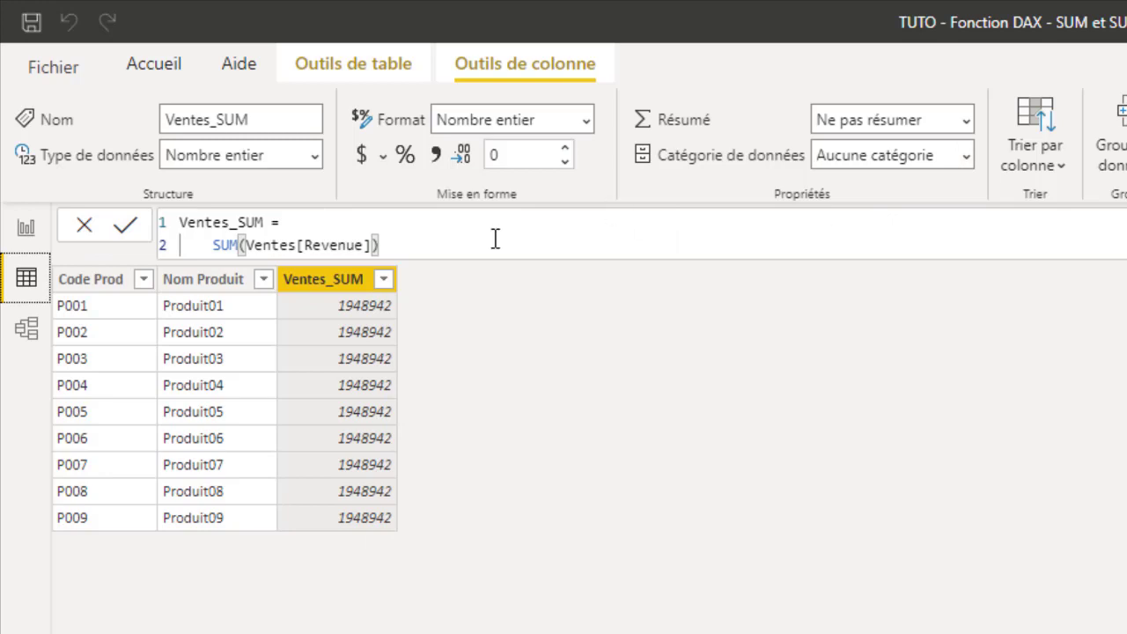
Switch to Report view and back to the Produits data grid.
click(427, 244)
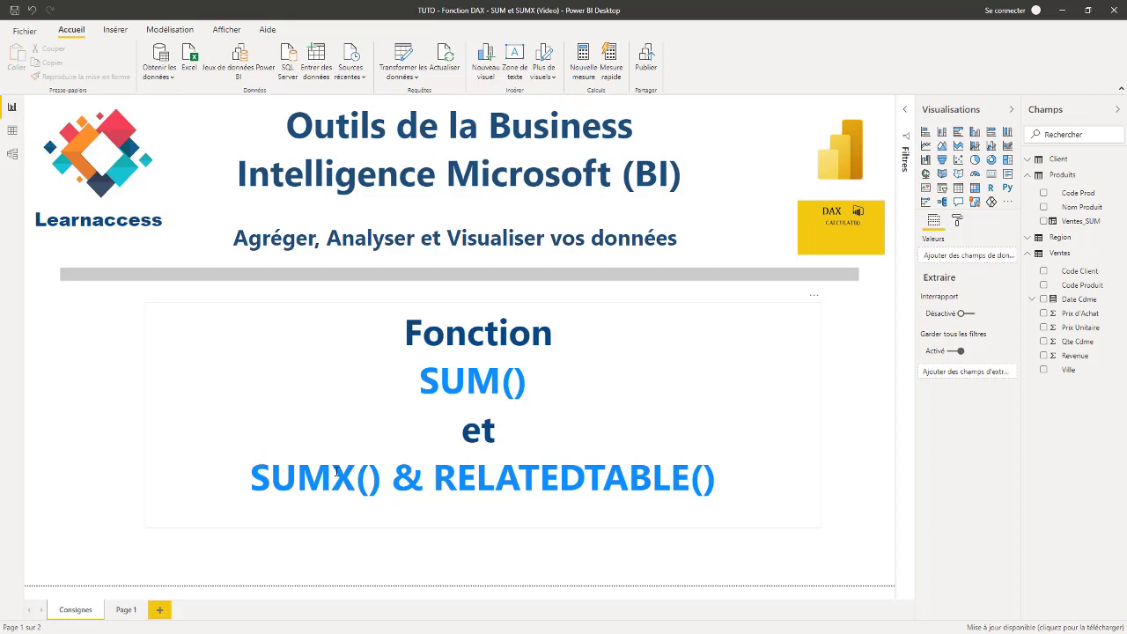
click(13, 113)
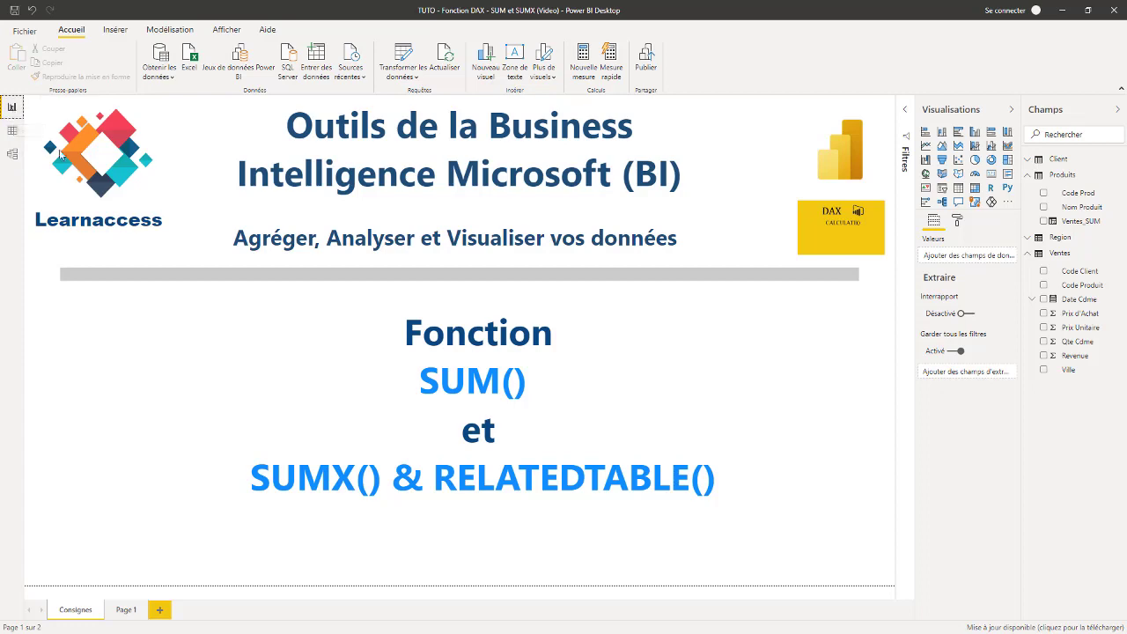
click(12, 130)
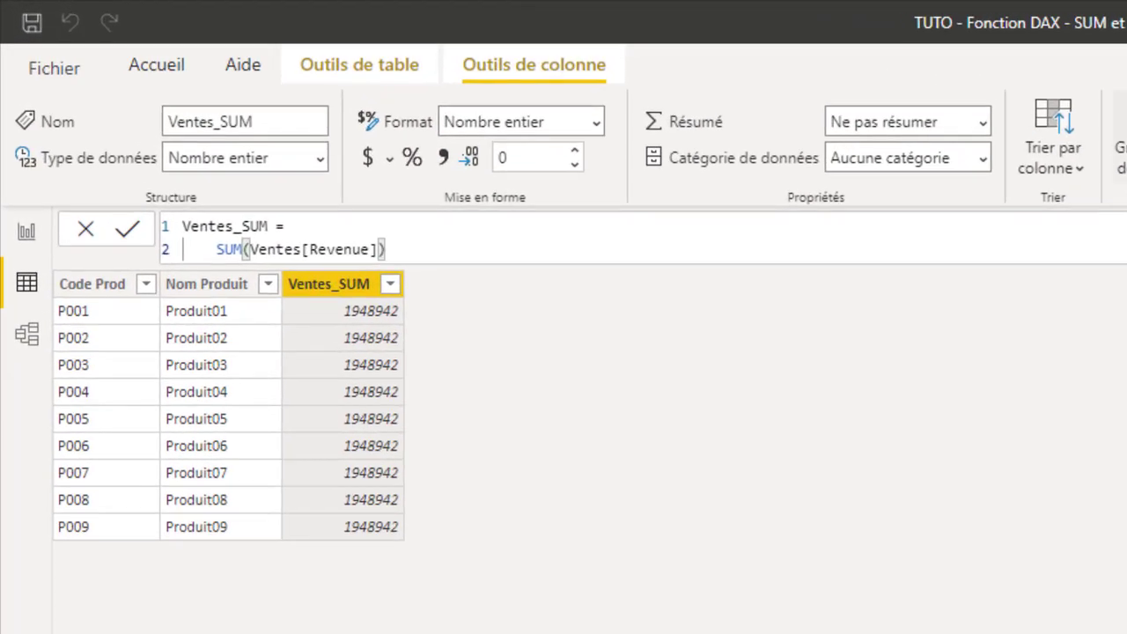
Start a new Produits column named Ventes_SUMX, with the formula body on an indented second line.
click(398, 64)
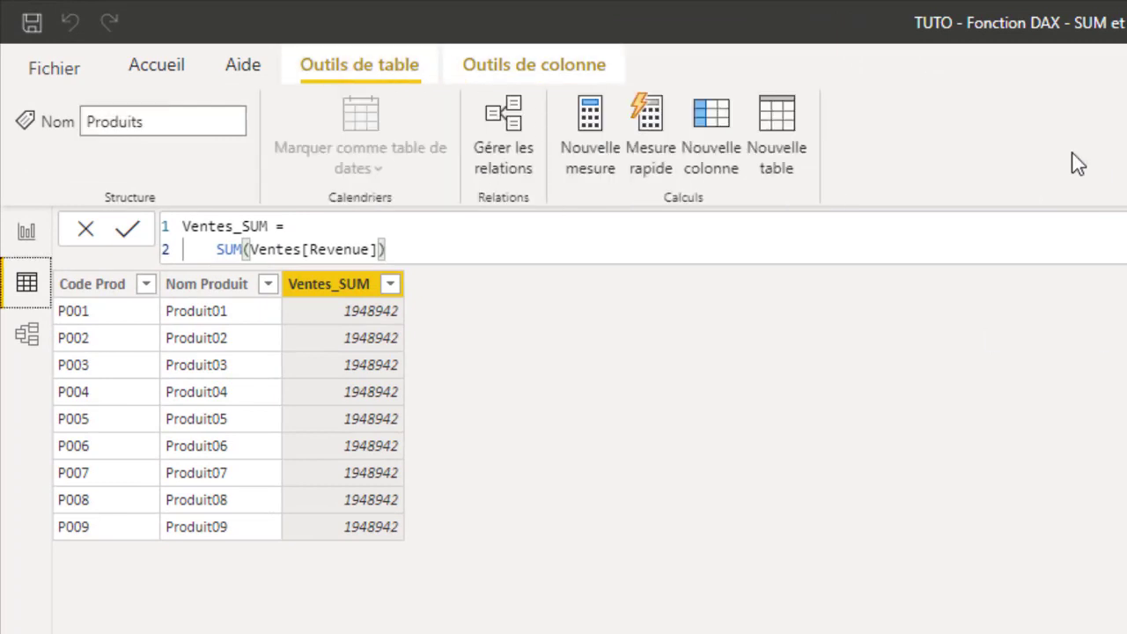
click(712, 147)
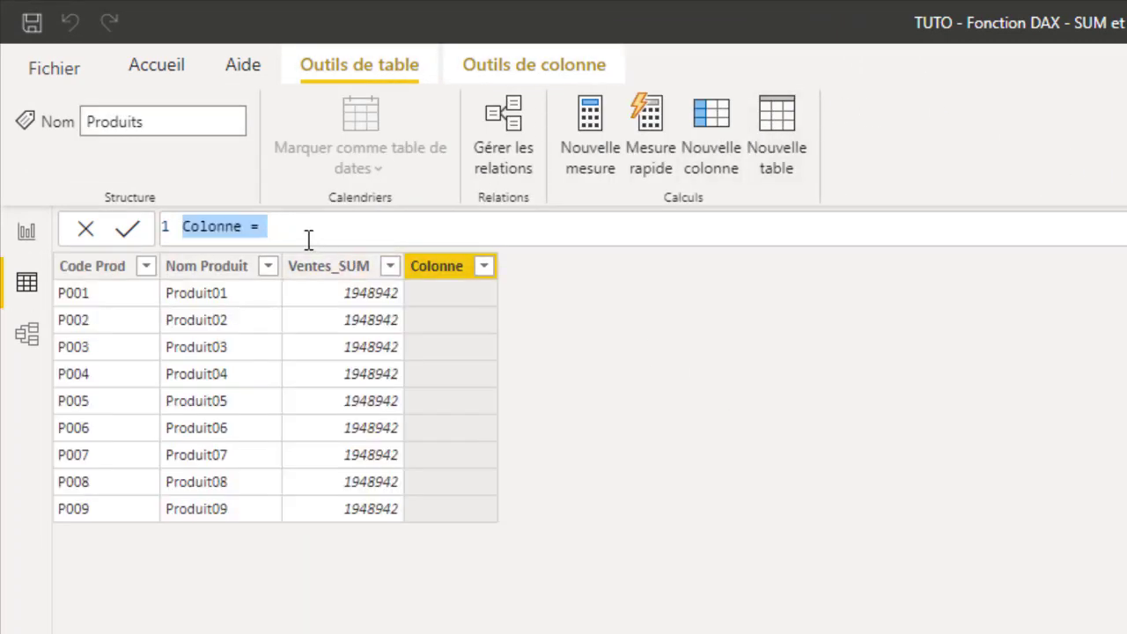
text(Vente)
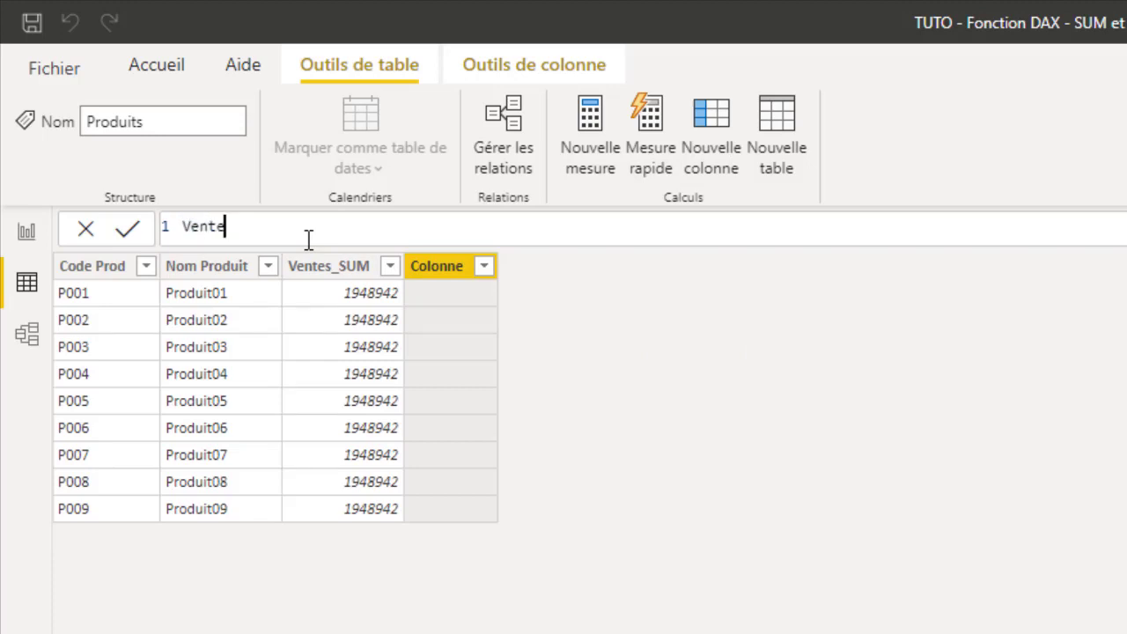
text(s_)
text(SUMX )
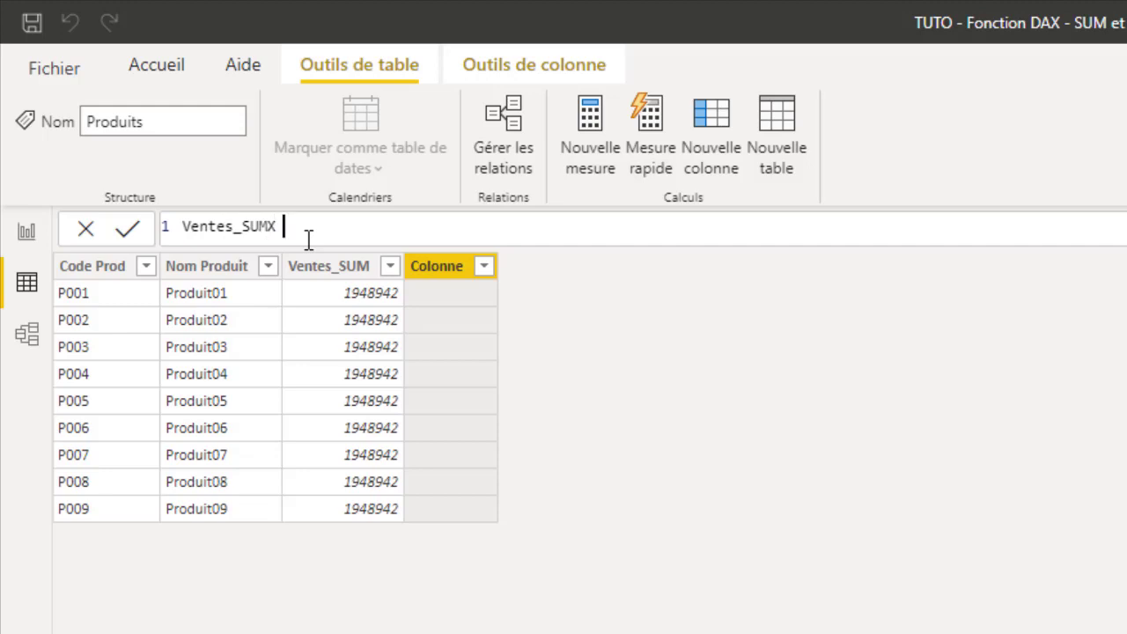
text(=)
key(shift+Return)
key(Tab)
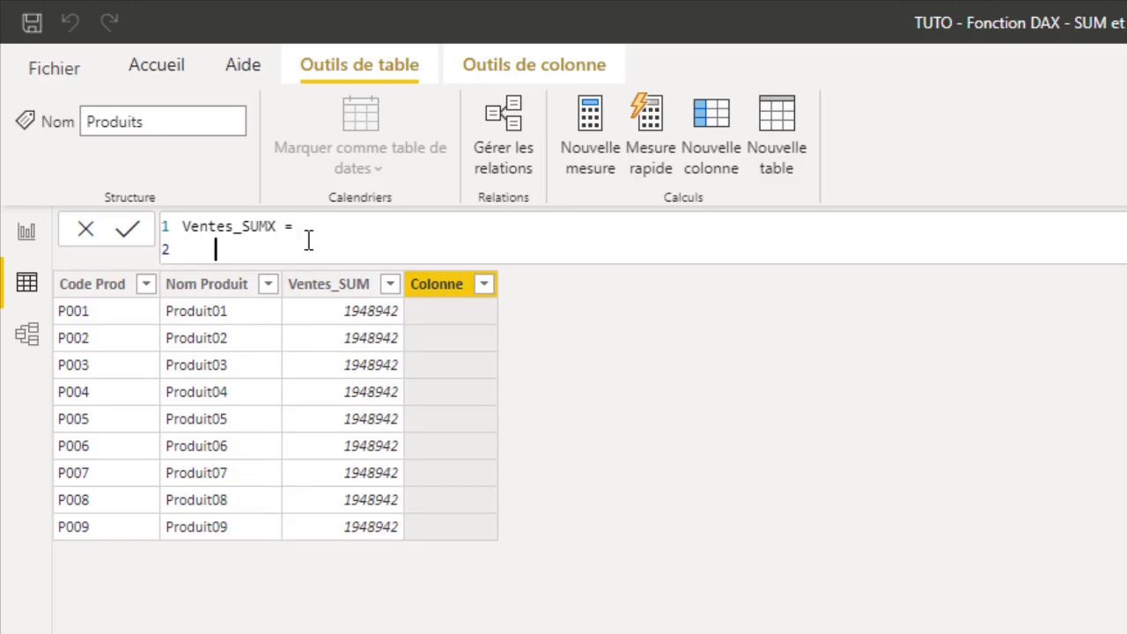
Enter SUMX(Ventes;Ventes[Revenue]) as its formula, returning 1948942 on every row.
text(SUM)
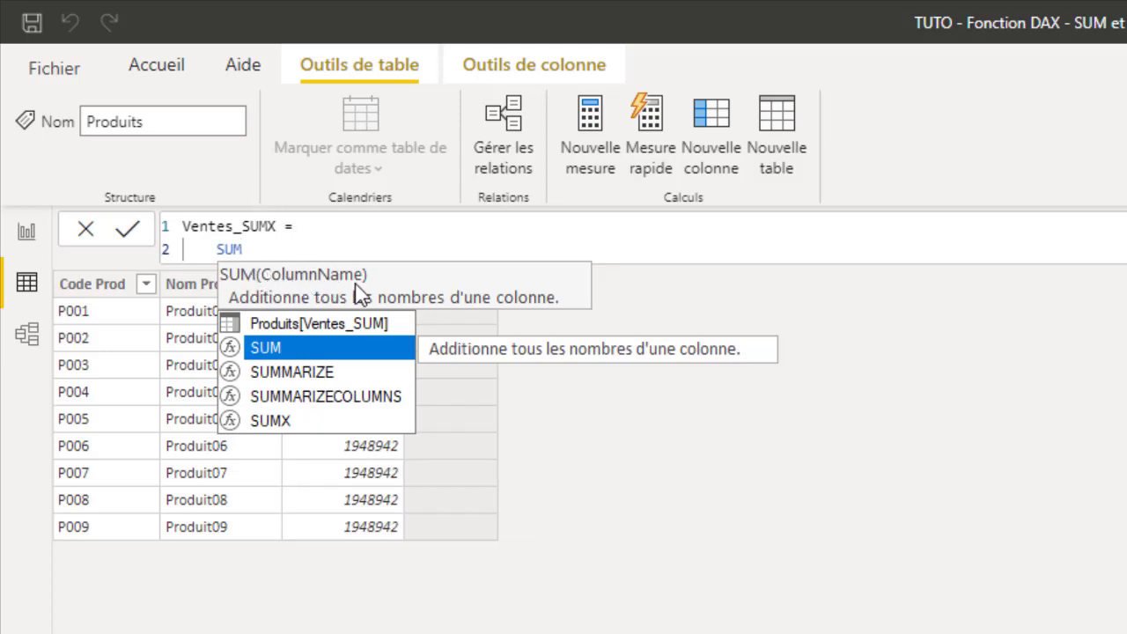
text(X)
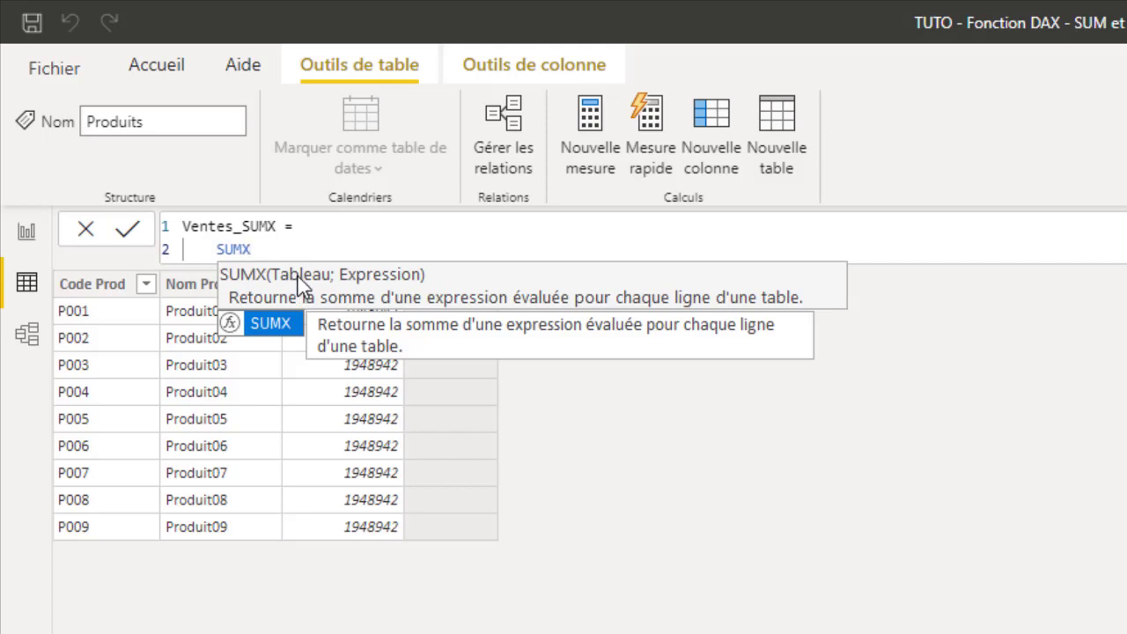
text(()
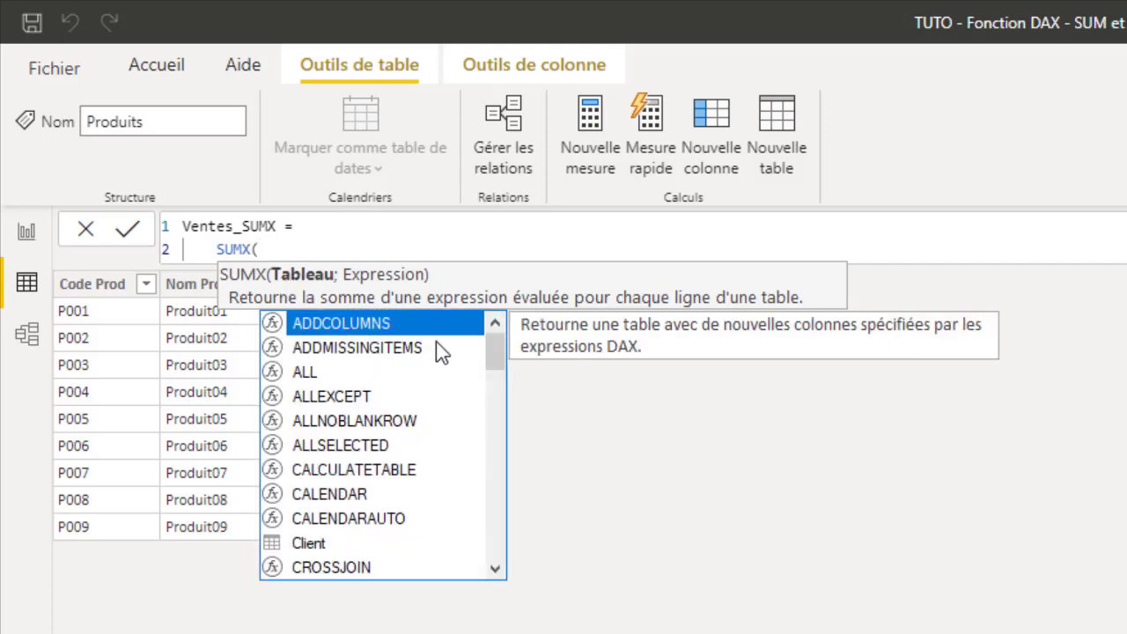
text(ve)
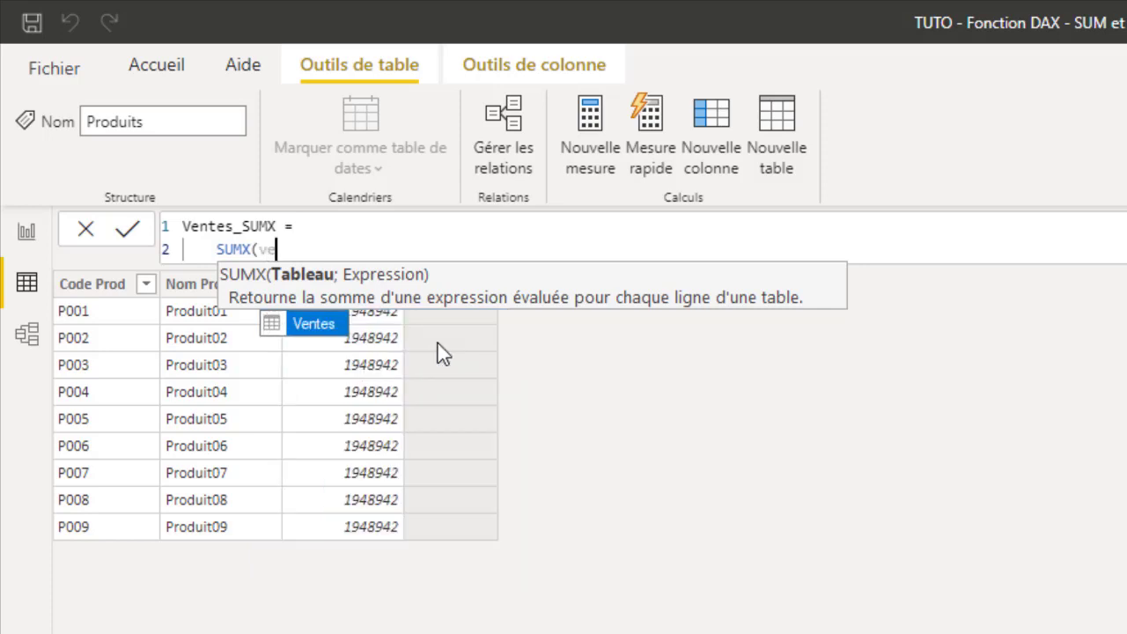
click(282, 321)
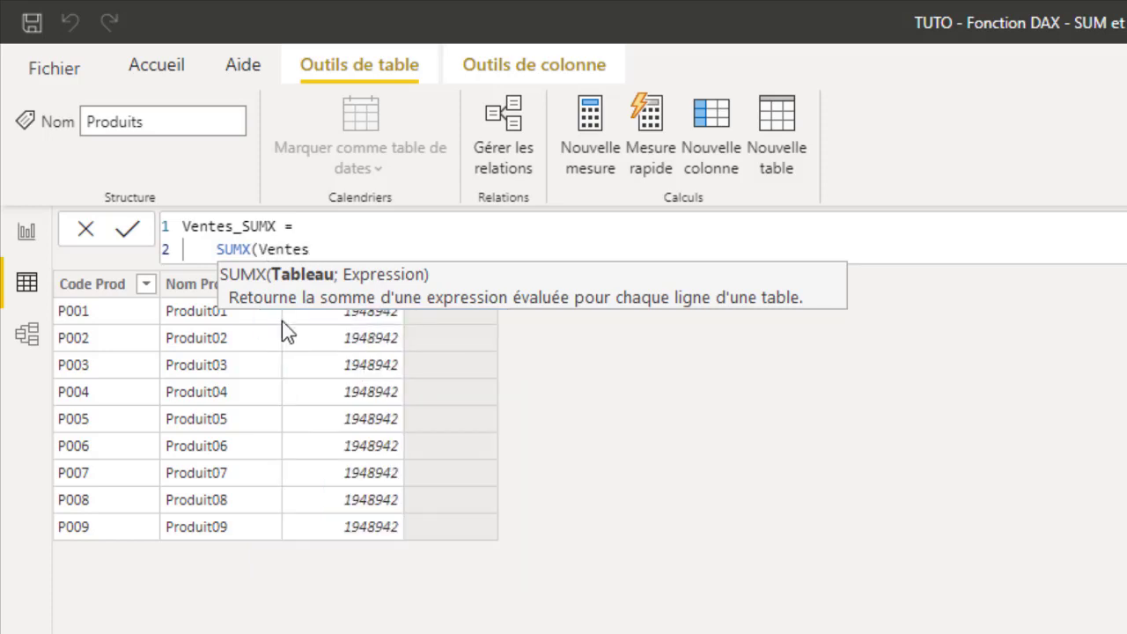
text(;)
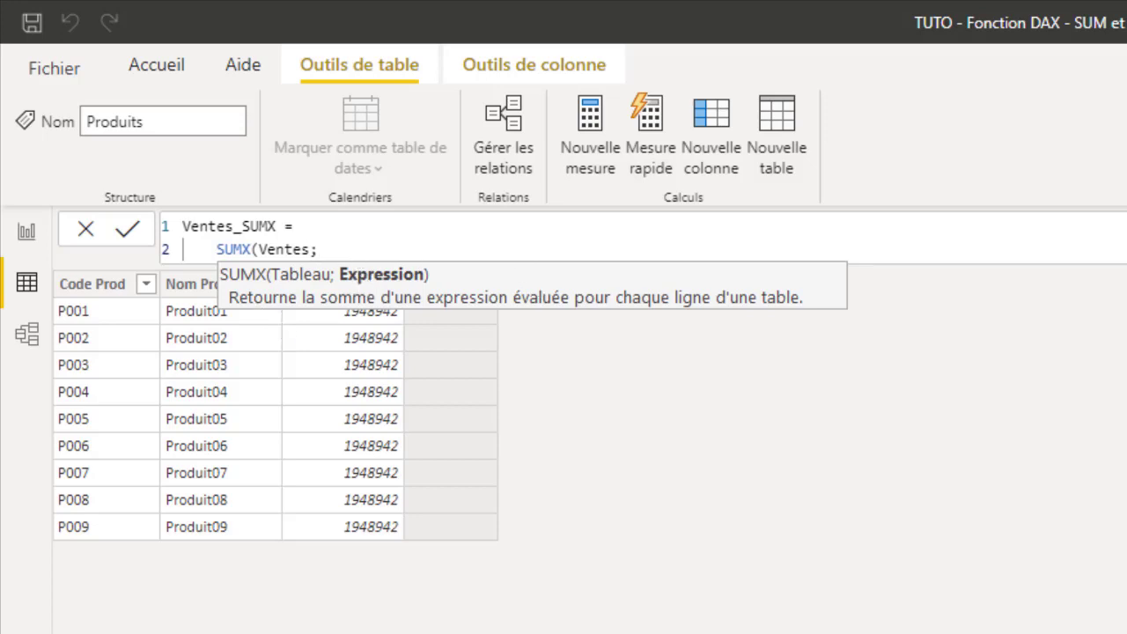
text(re)
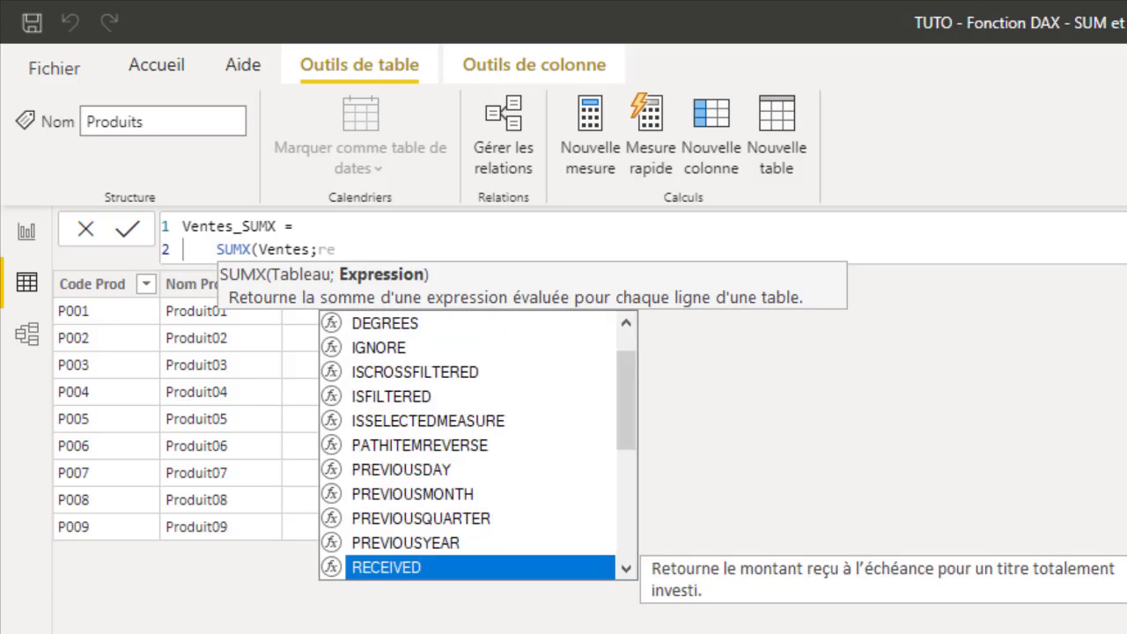
text(v)
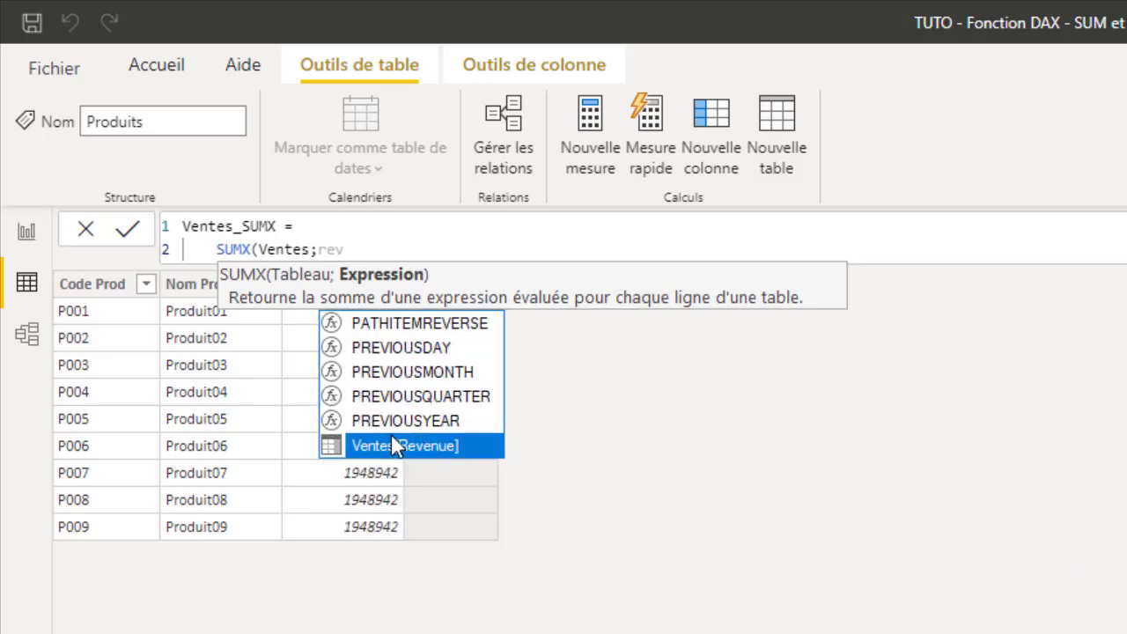
click(385, 447)
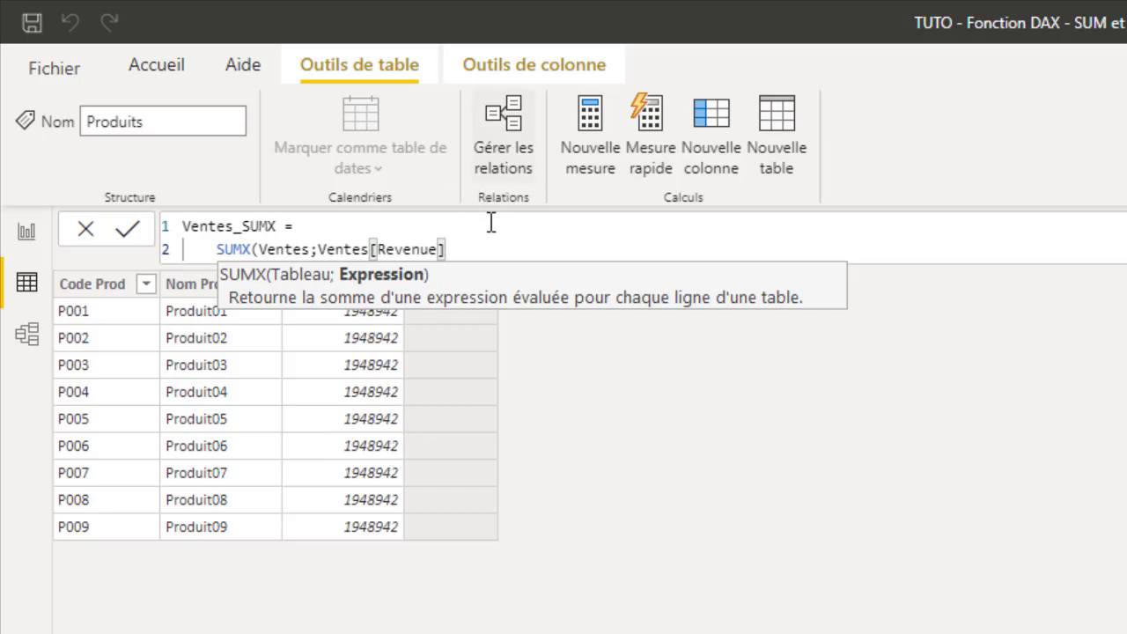
text())
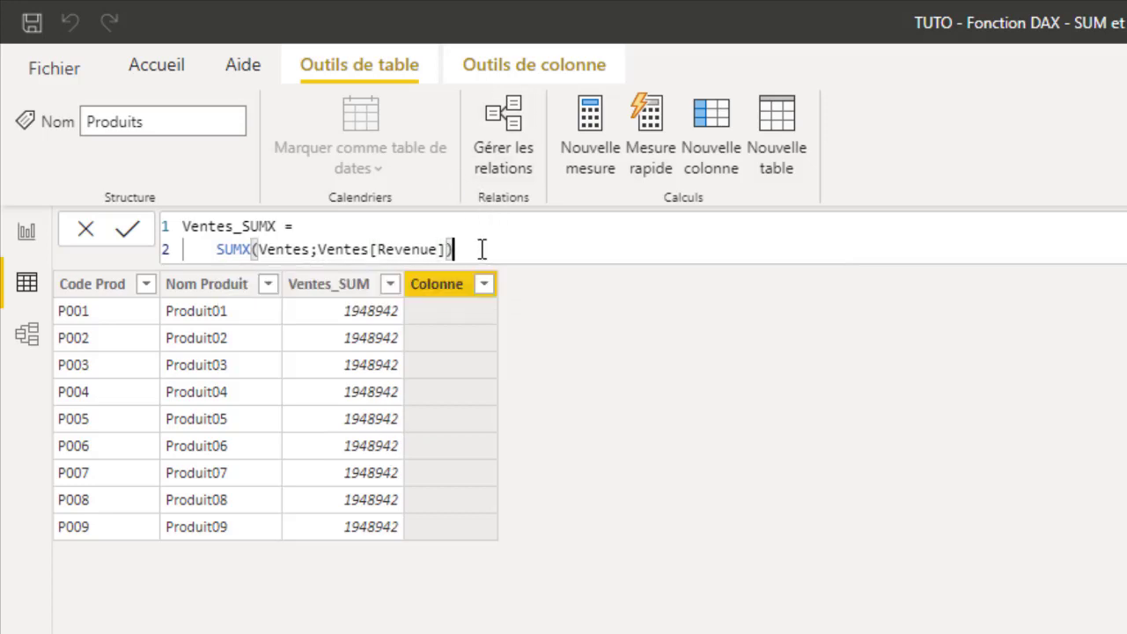
key(Return)
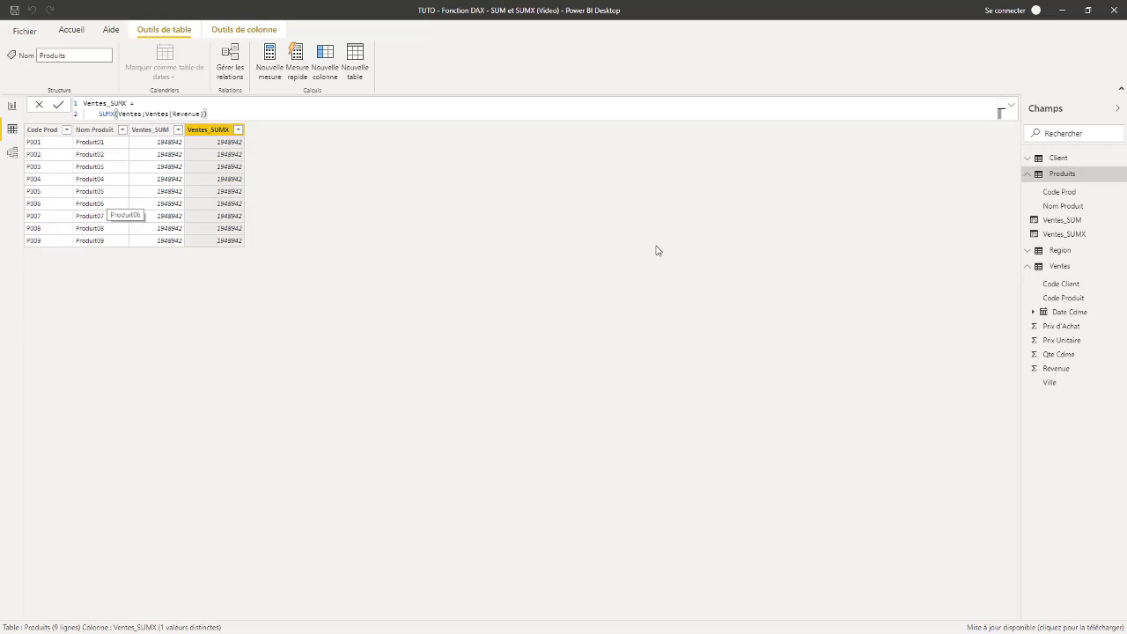
click(1061, 268)
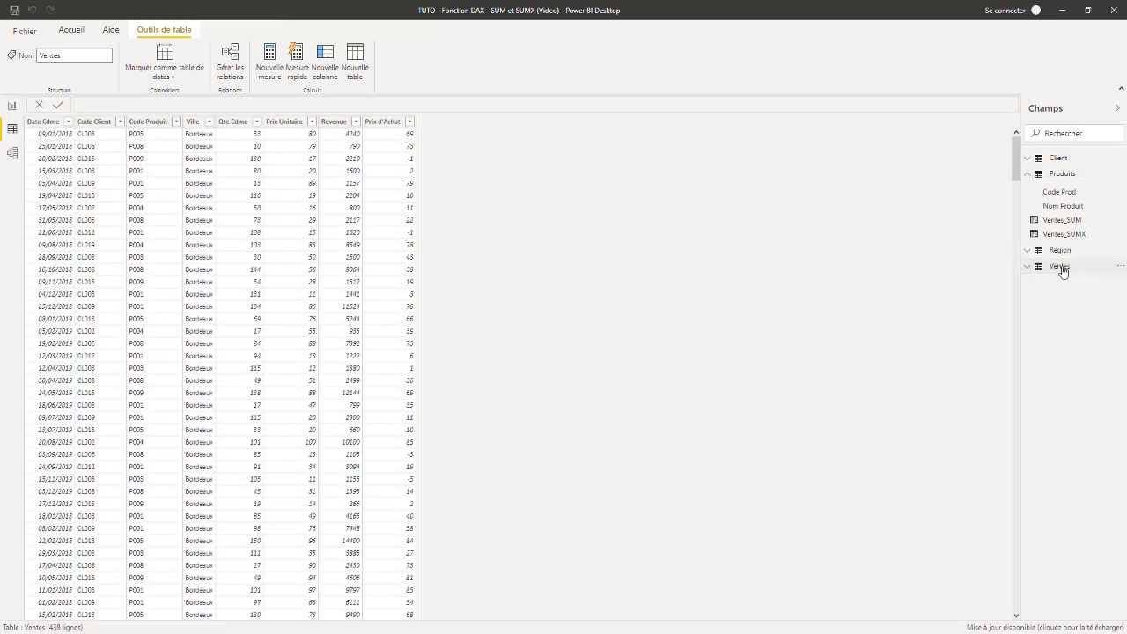
click(1060, 267)
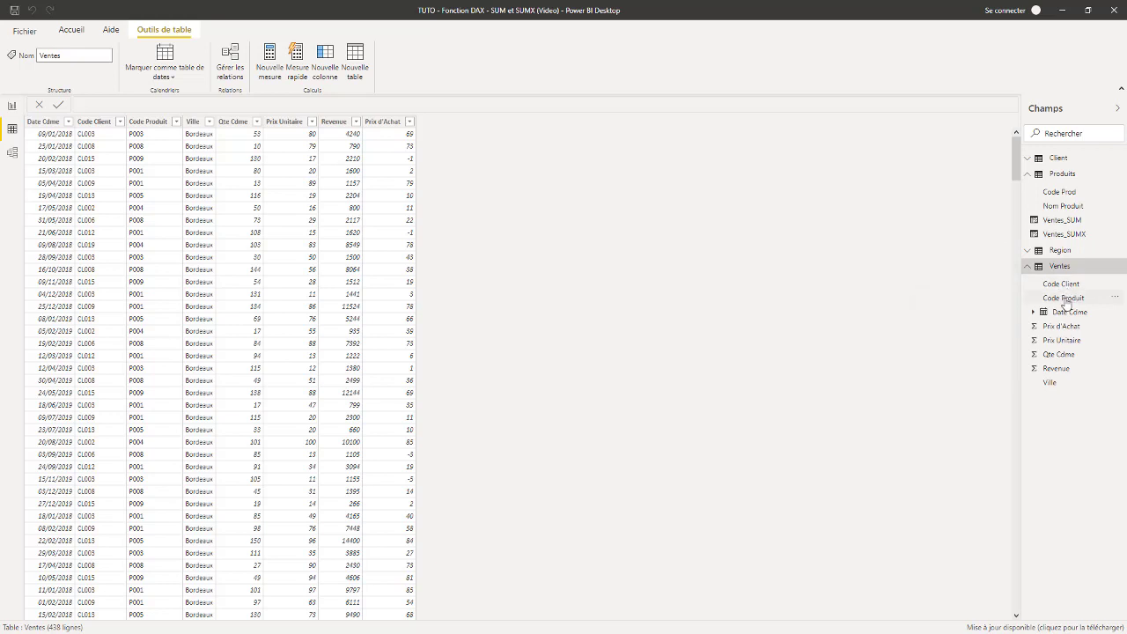
click(1066, 299)
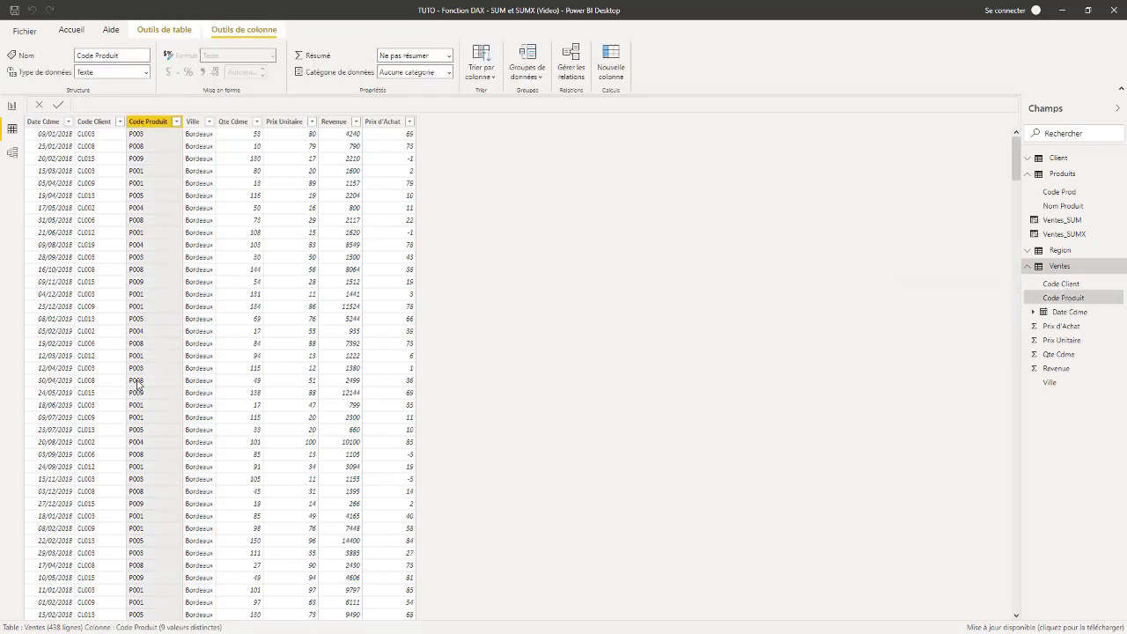
click(1050, 176)
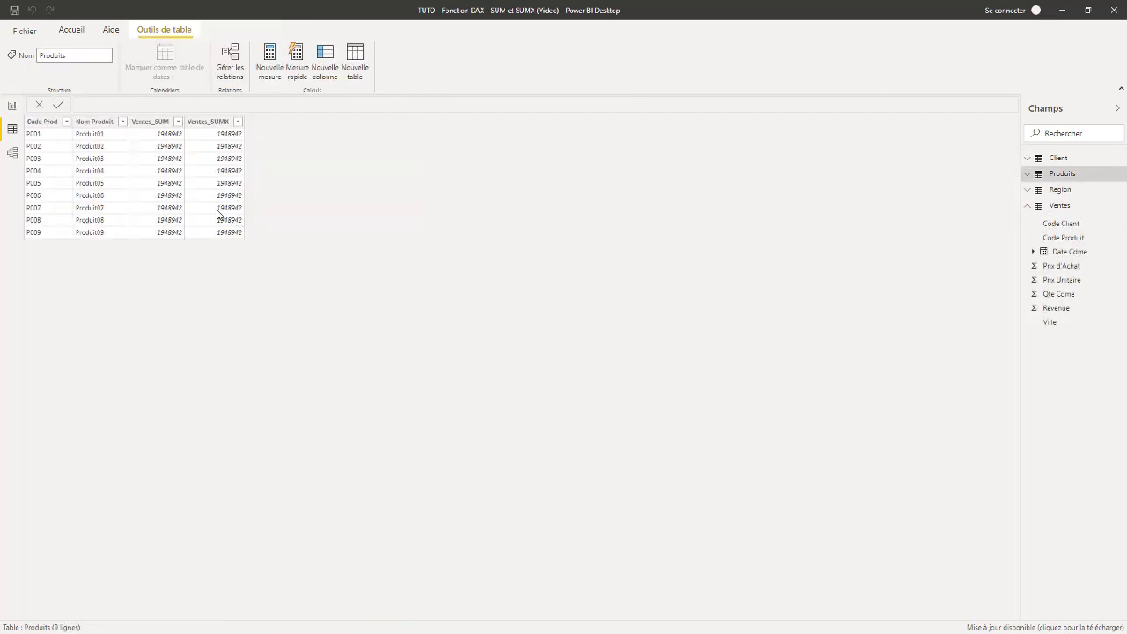
click(13, 152)
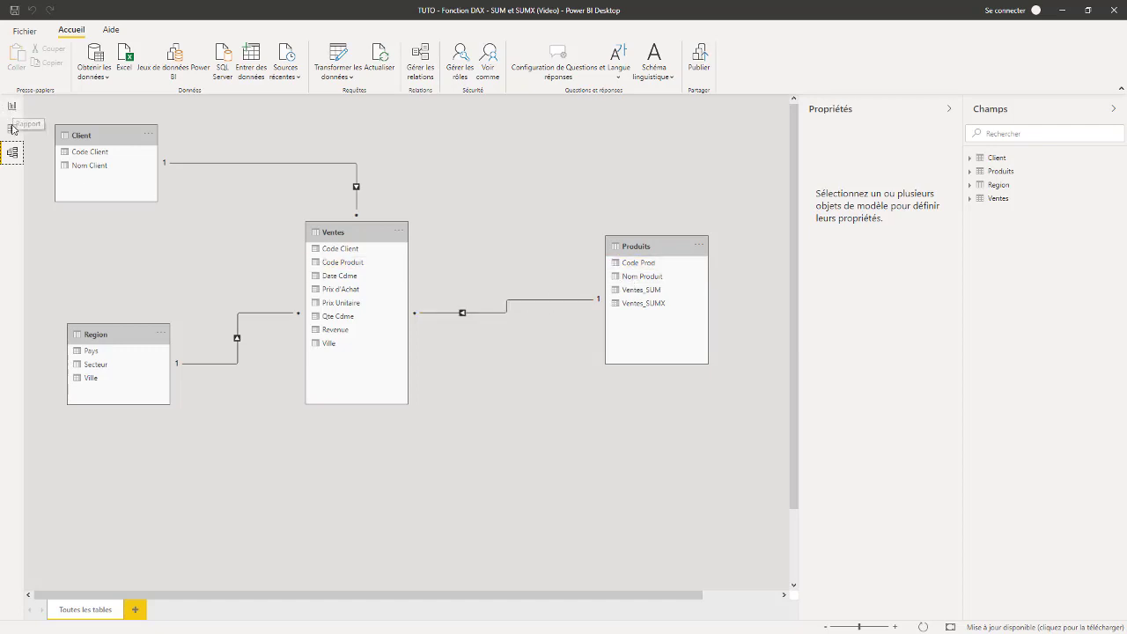
click(13, 129)
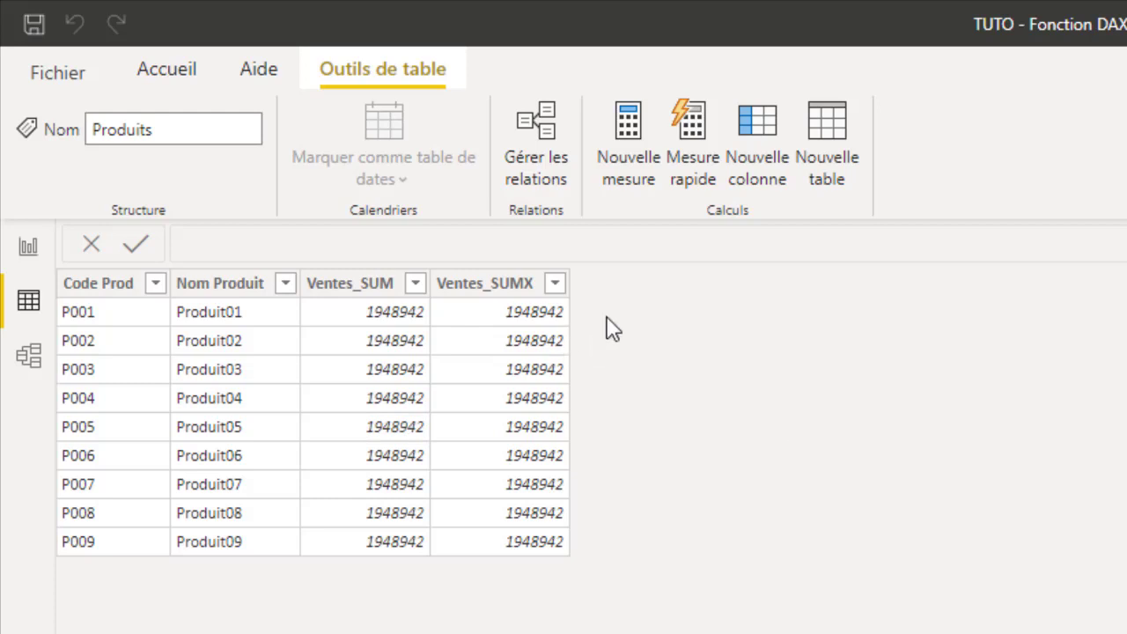
Start a new Produits column named Ventes_Sumx_Relation, continuing on a second formula line.
click(749, 141)
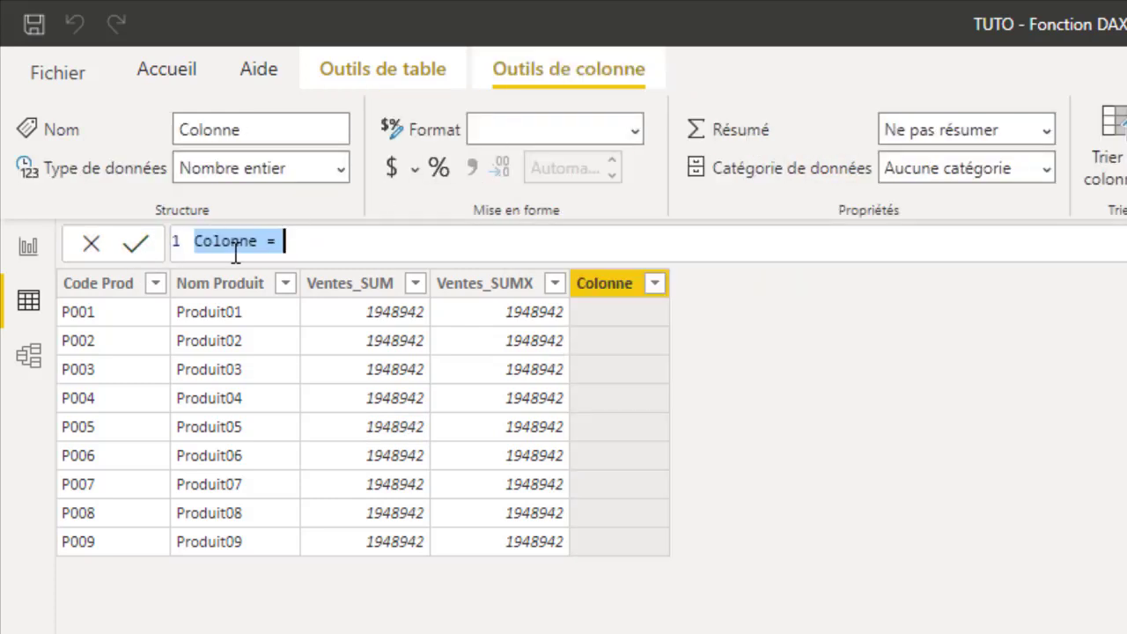
drag(267, 241, 186, 247)
text(Vente)
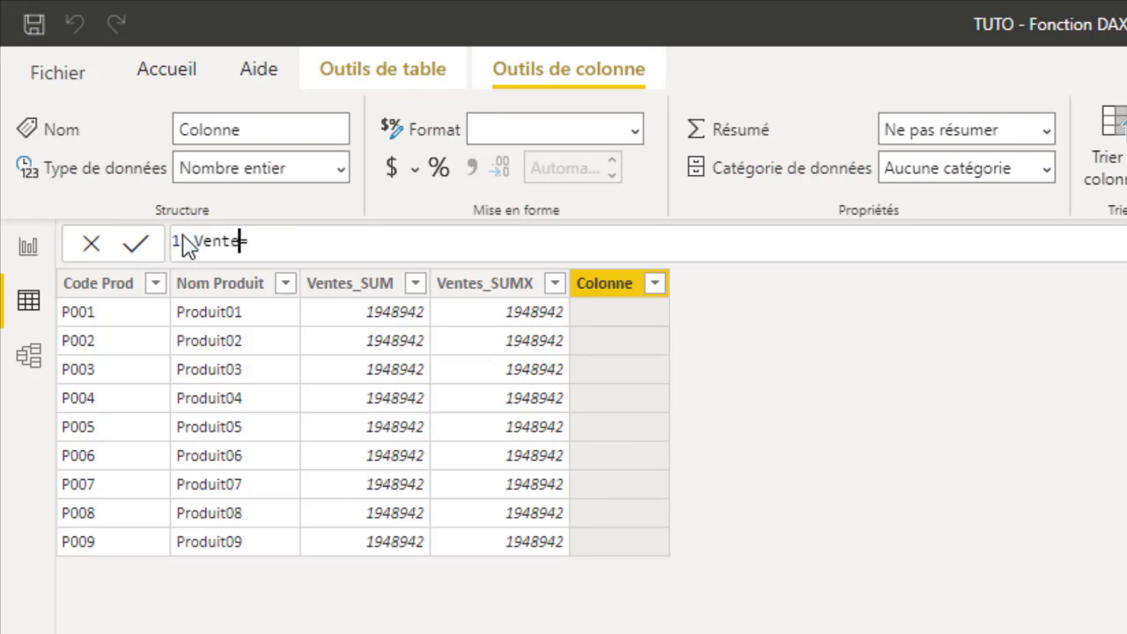
text(s_S)
text(umx)
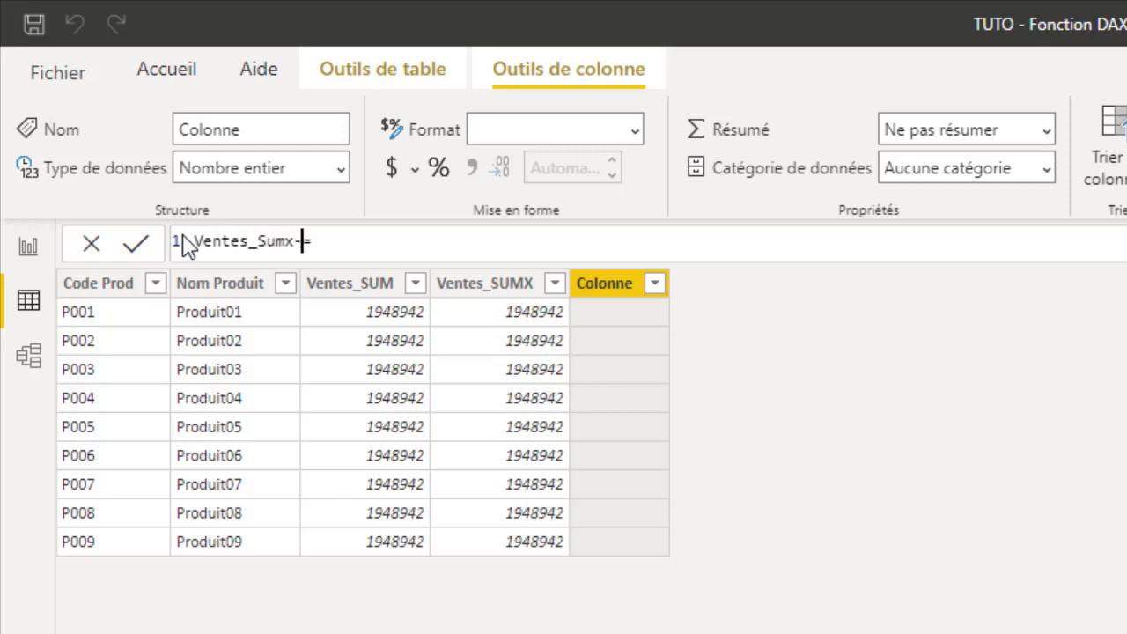
text( R)
text(elation)
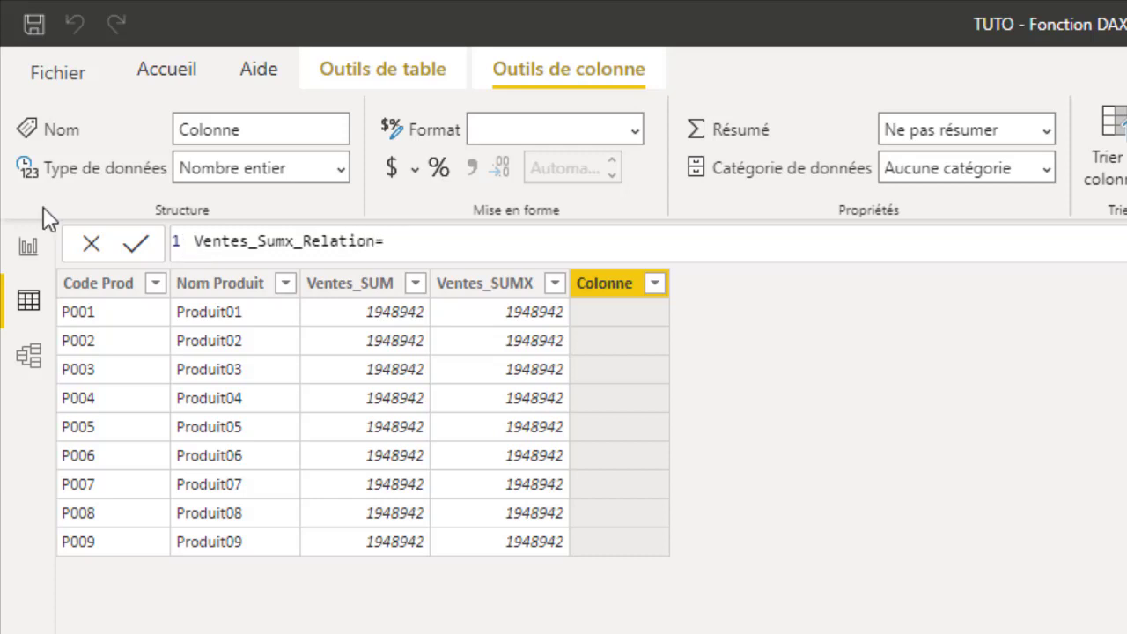
click(502, 253)
key(shift+Return)
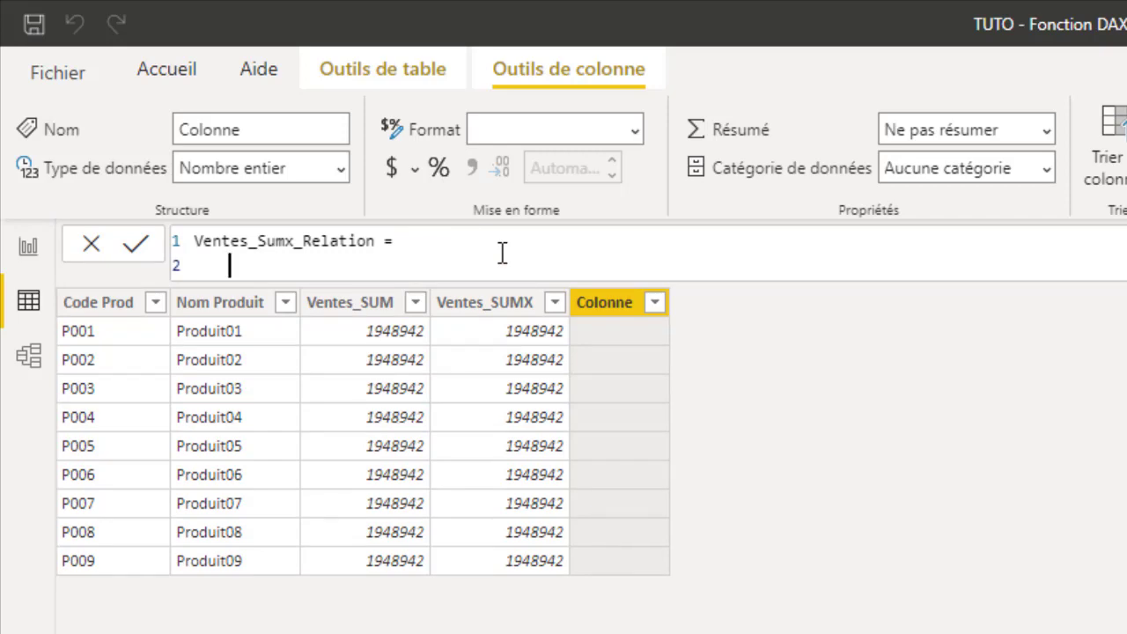
Enter SUMX(RELATEDTABLE(Ventes);Ventes[Revenue]), giving per-product totals from 140194 to 274744.
text(SU)
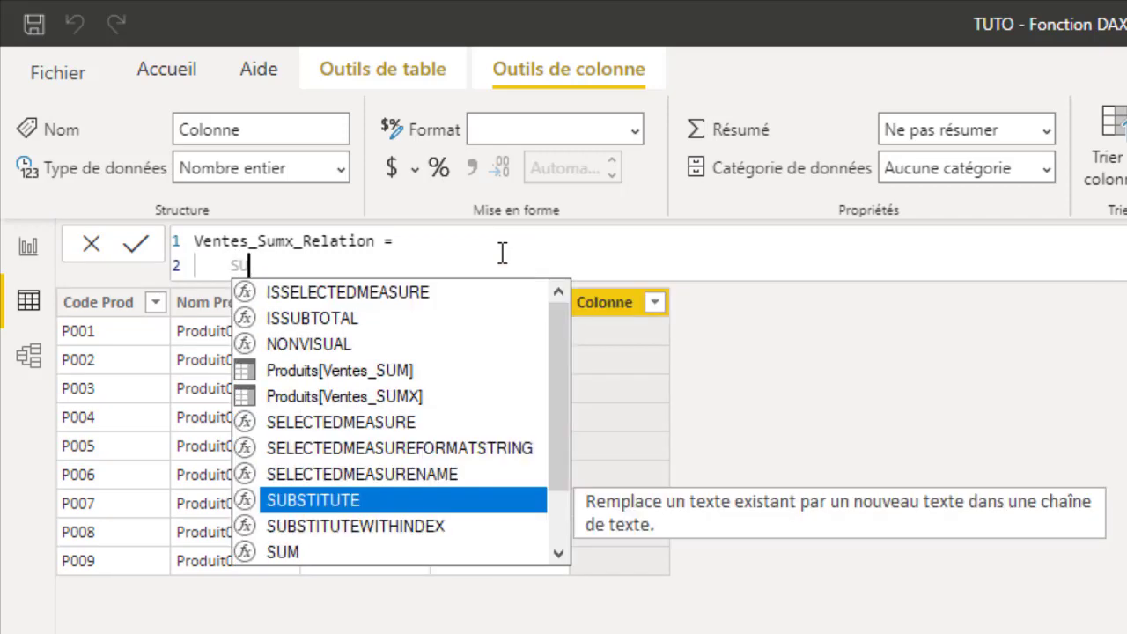
text(MX)
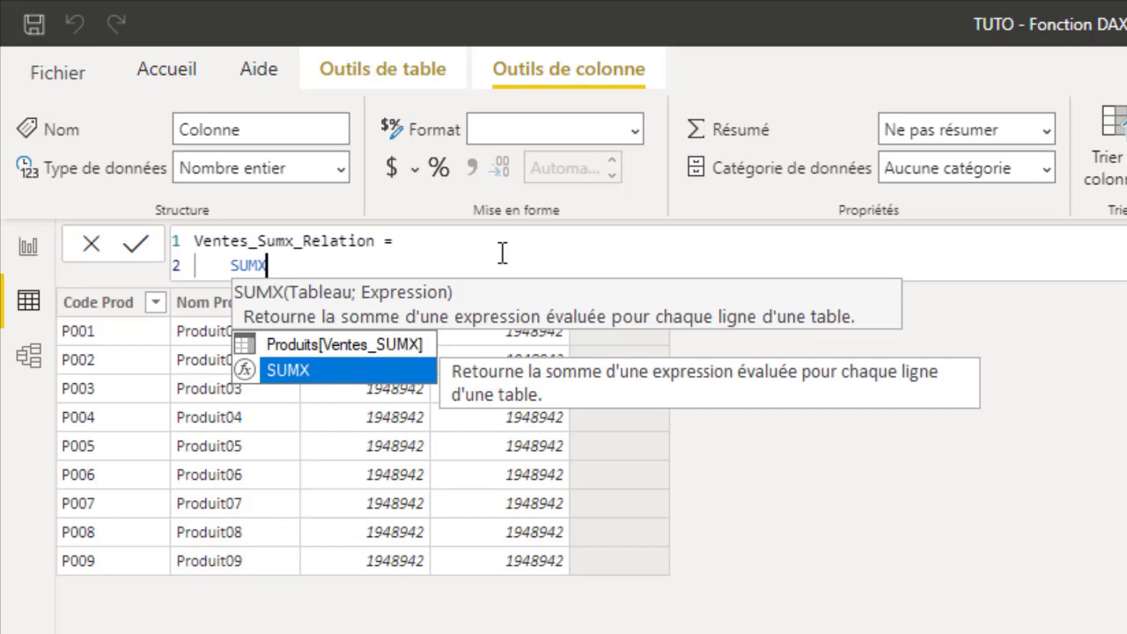
text(()
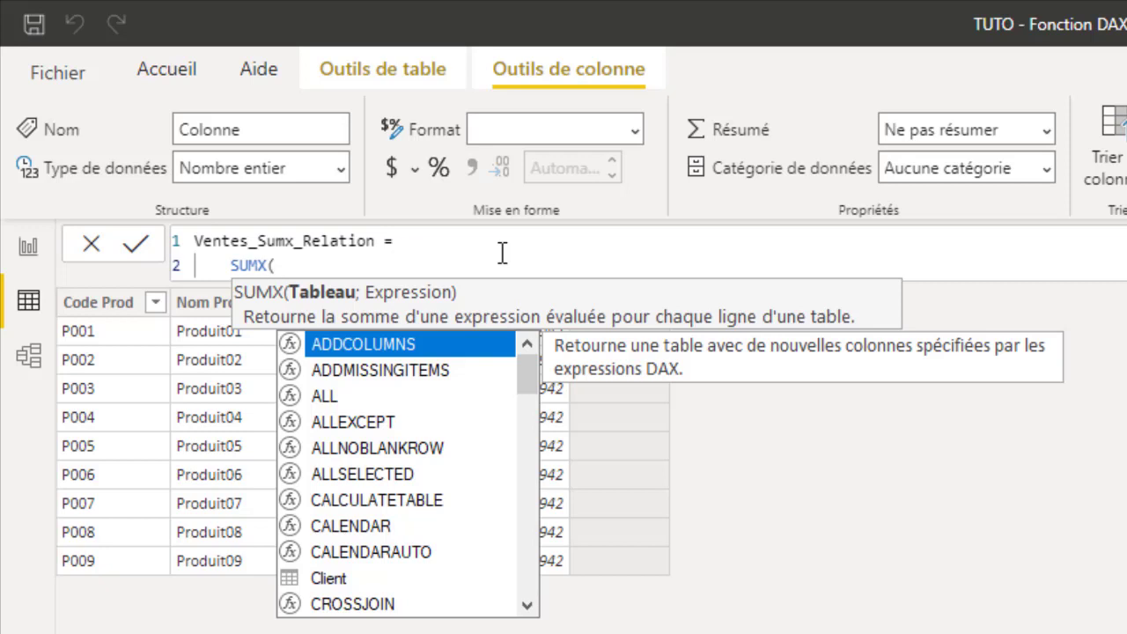
text(RE)
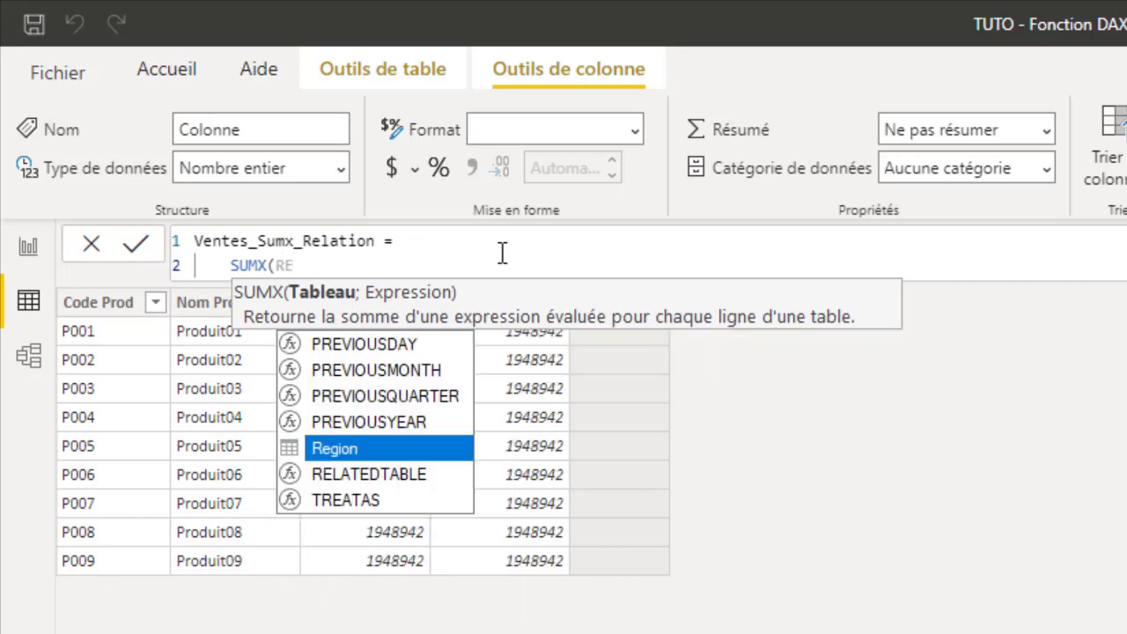
key(Down)
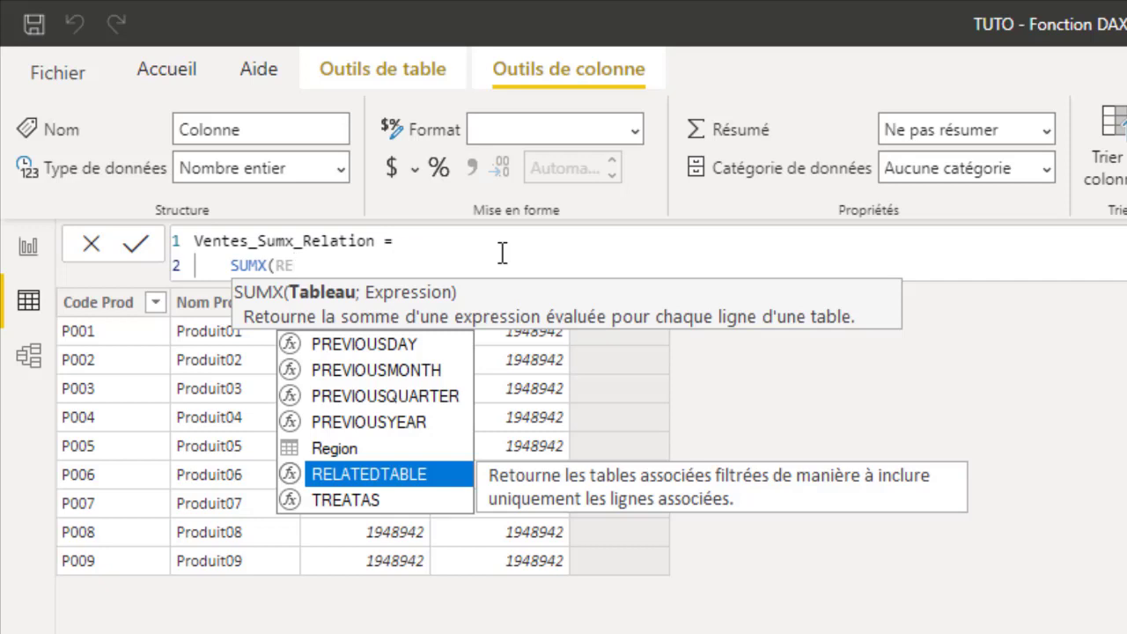
key(Tab)
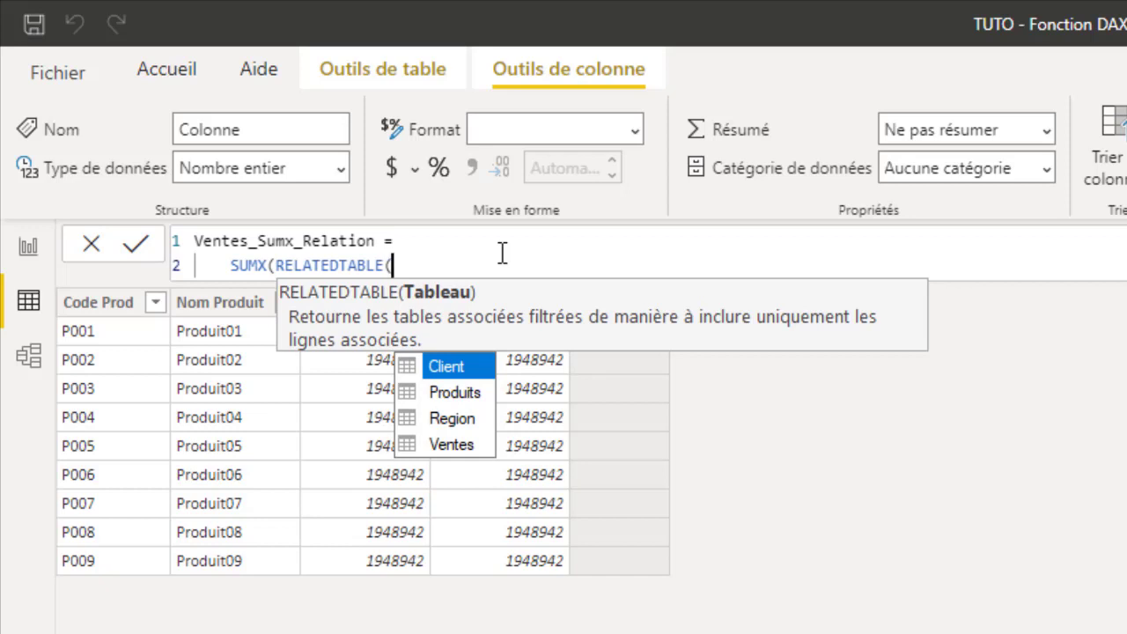
click(456, 445)
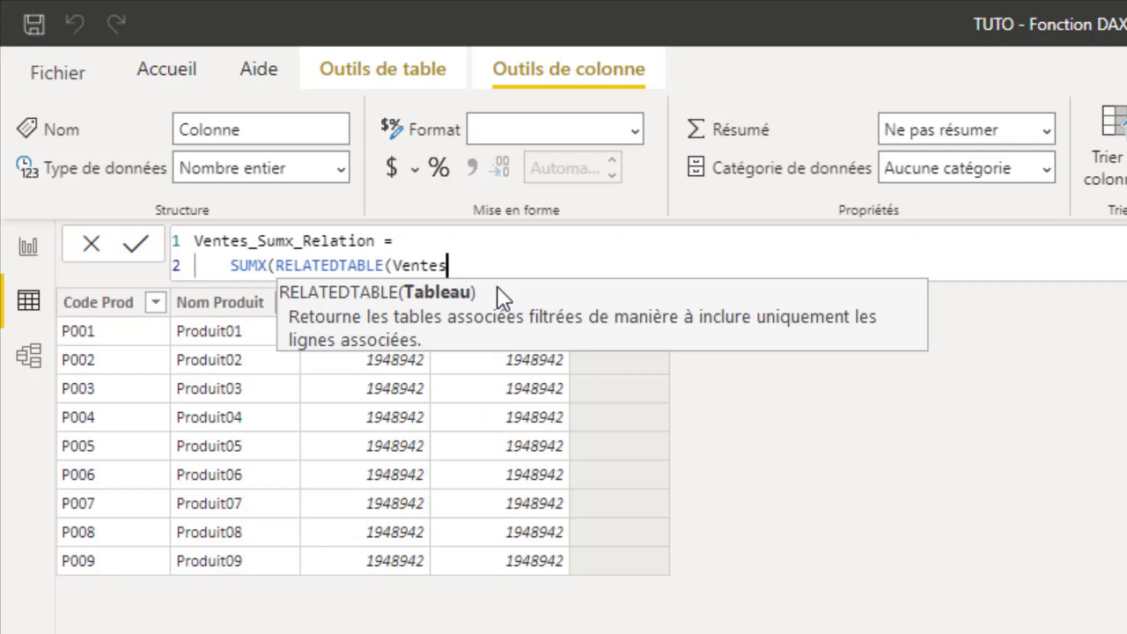
text())
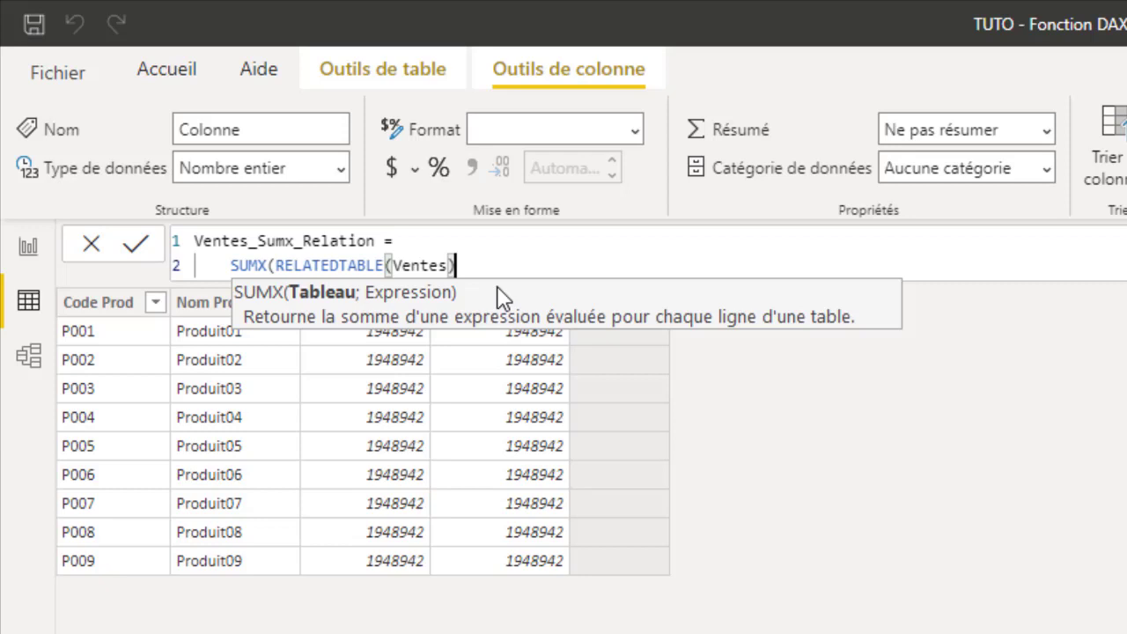
text(;)
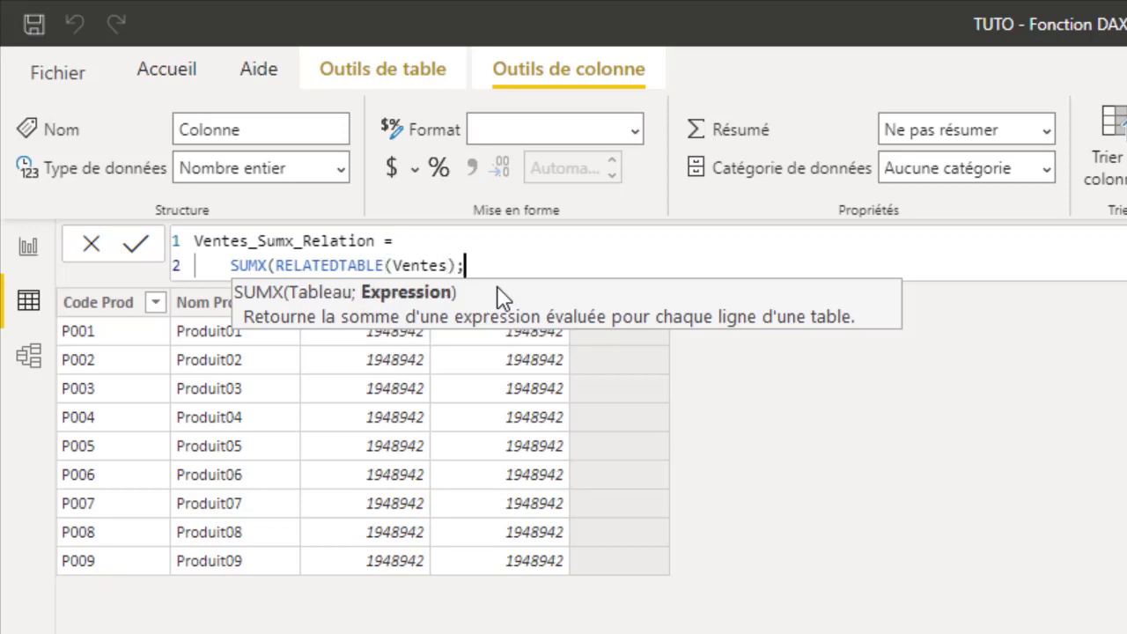
text(rev)
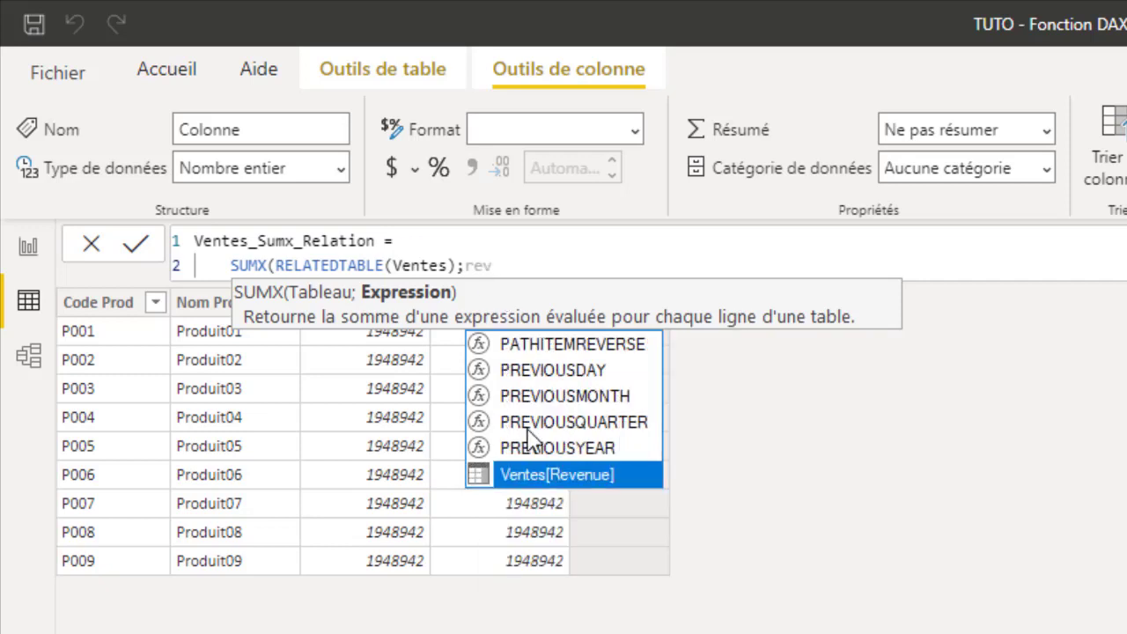
click(600, 474)
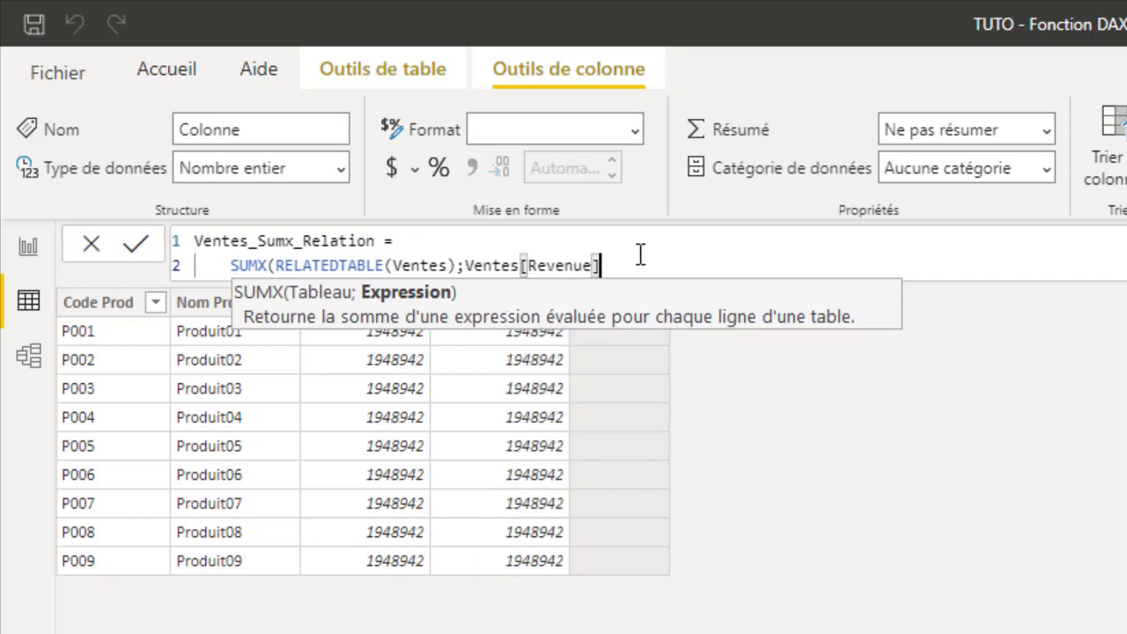
text())
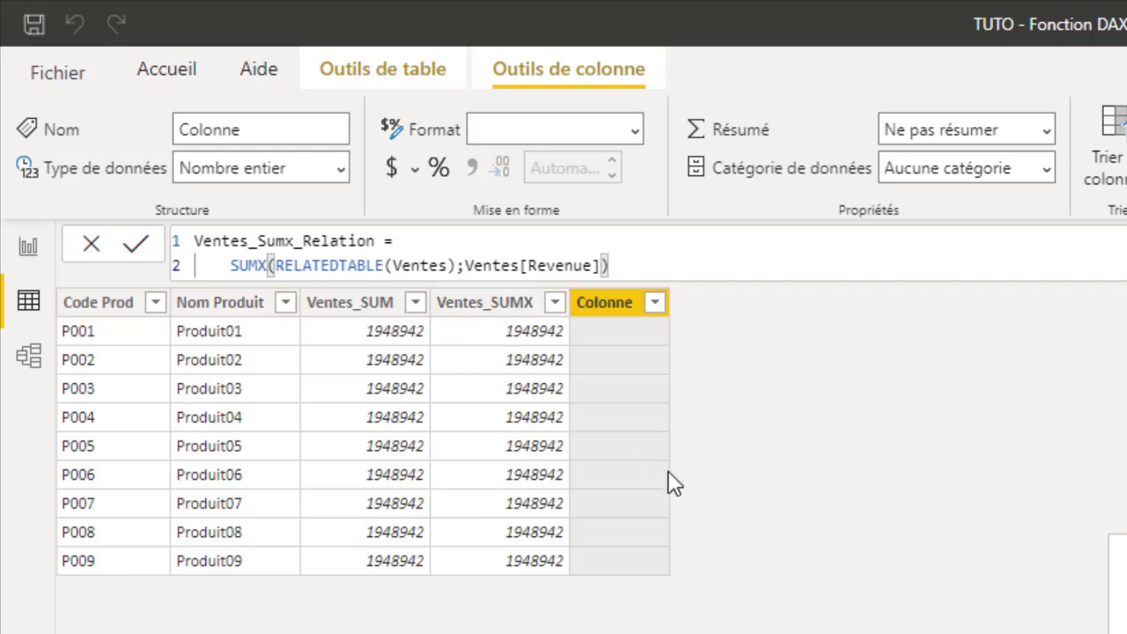
key(Return)
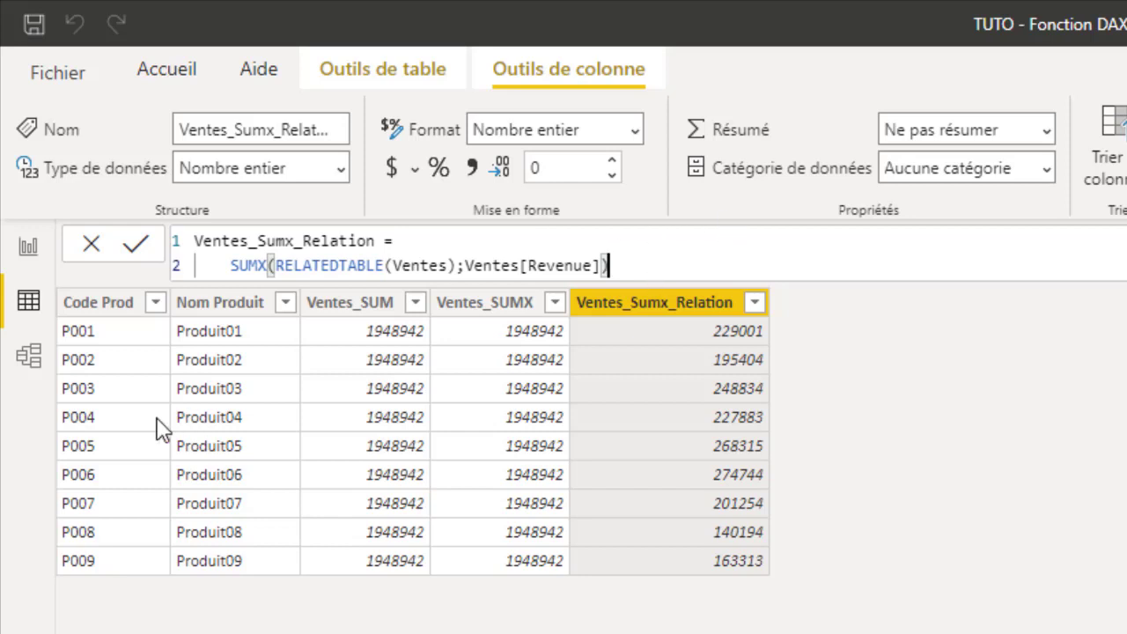
Open the model diagram and select the Code Produit field in the Ventes table.
click(27, 357)
click(798, 611)
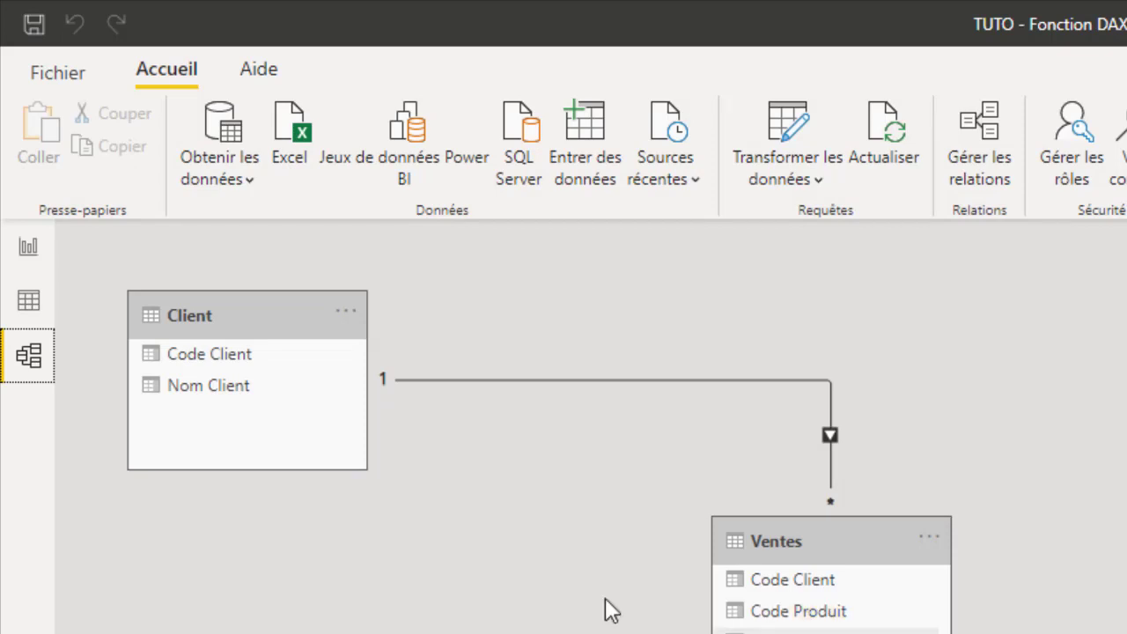
Back on the report page, paste a third table of Ventes_Sumx_Relation per Nom Produit.
click(30, 254)
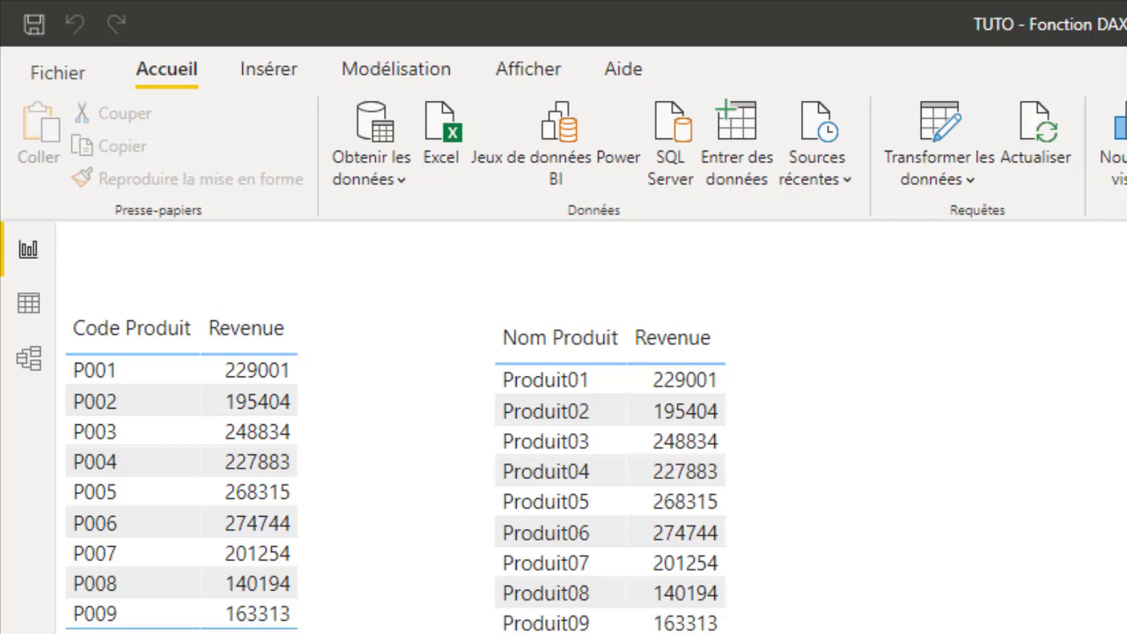
key(ctrl+v)
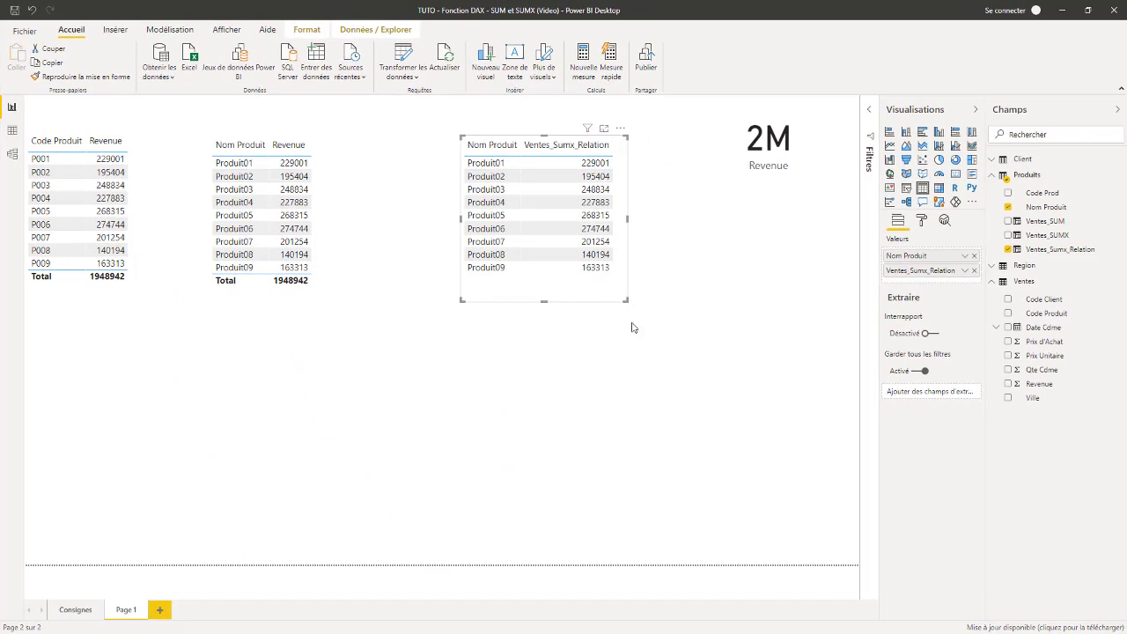
Shorten the Ventes_Sumx_Relation table to its rows, align it beside the other tables, then select Ventes.
drag(631, 325, 639, 309)
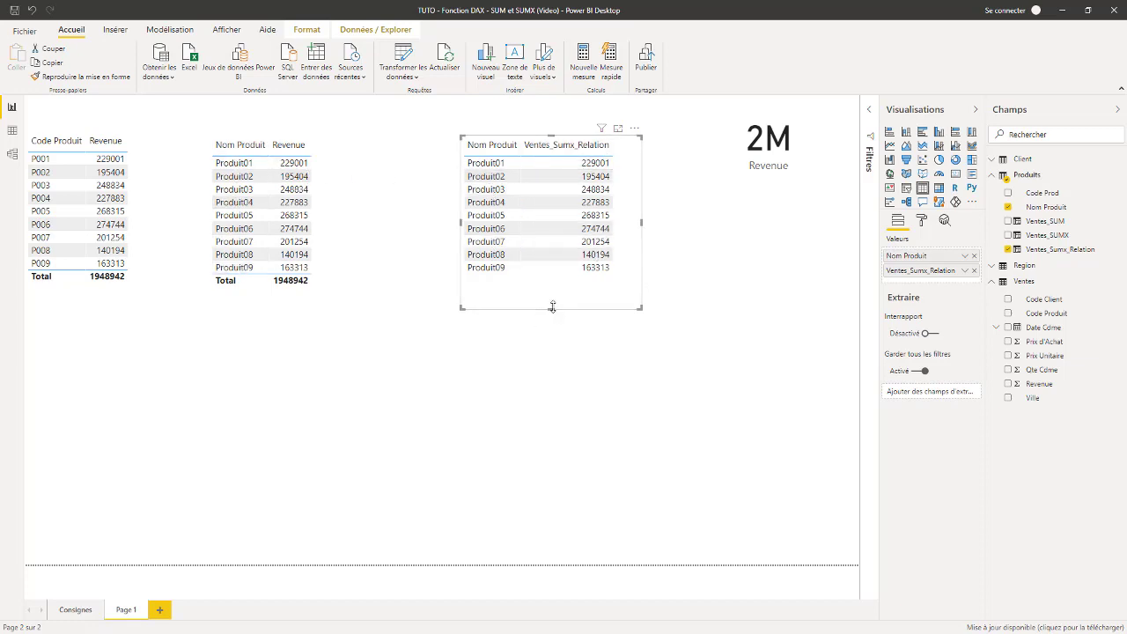
drag(550, 309, 551, 289)
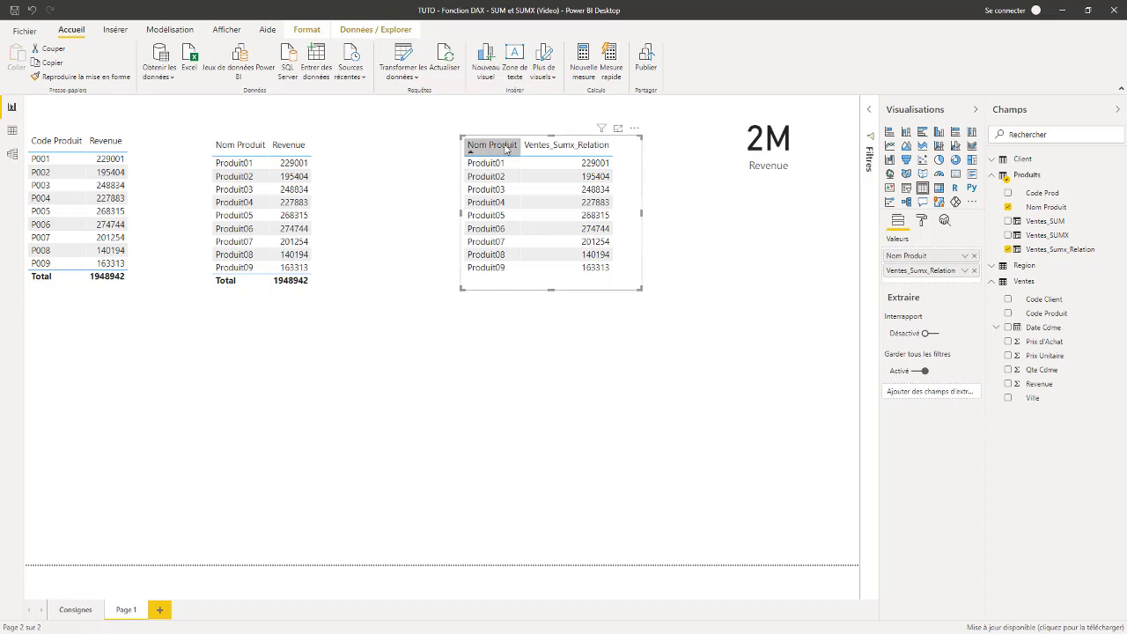
drag(521, 141, 517, 141)
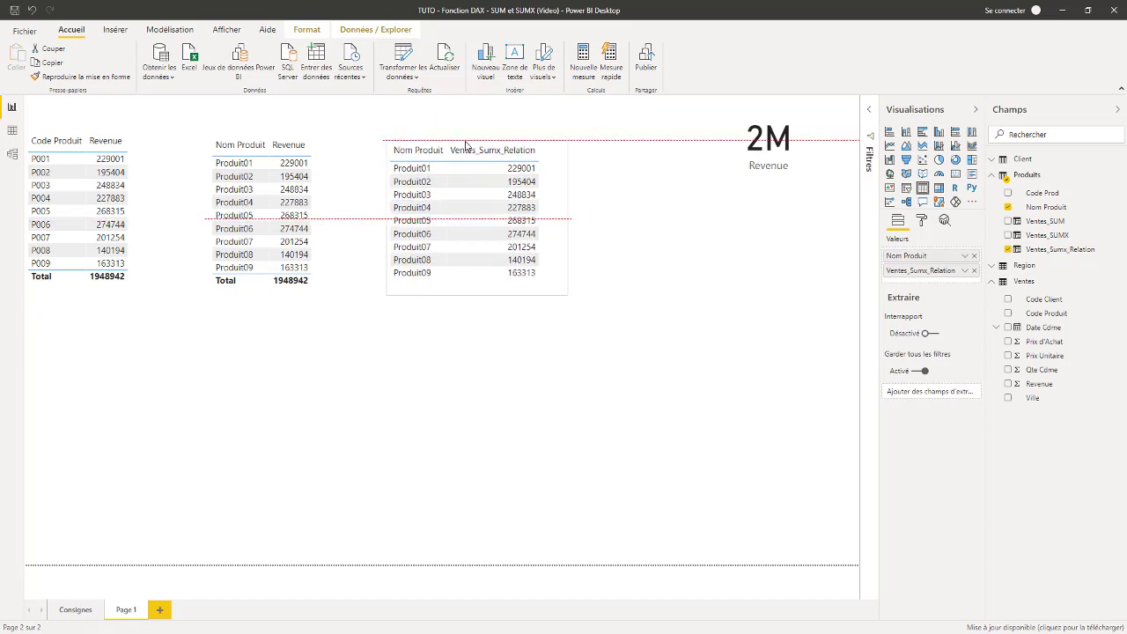
drag(453, 150, 467, 145)
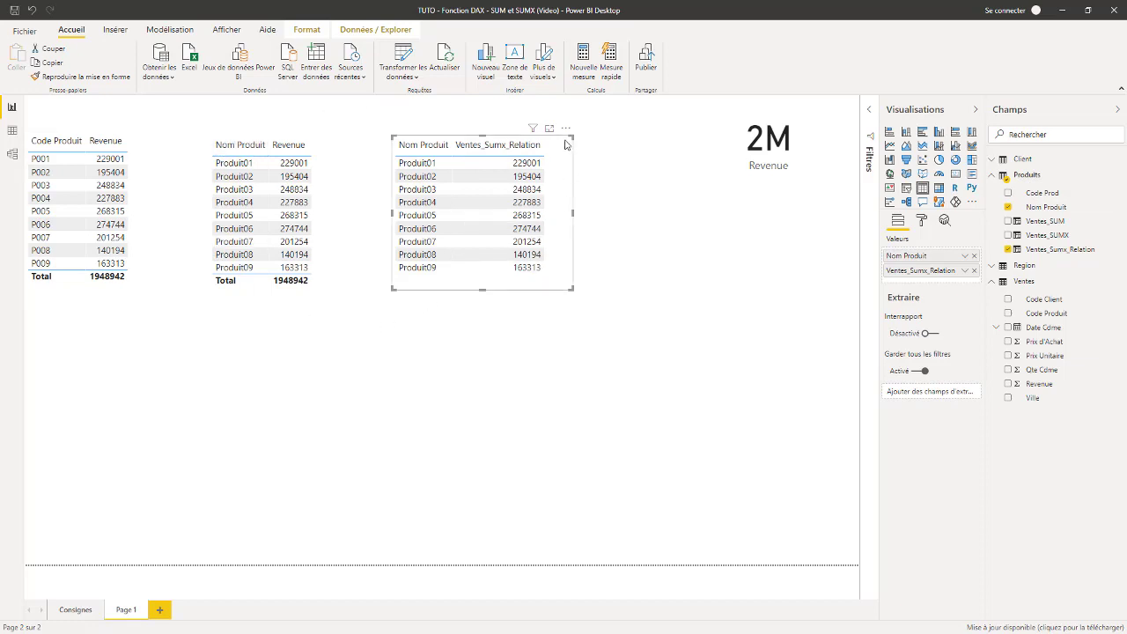
drag(546, 138, 541, 143)
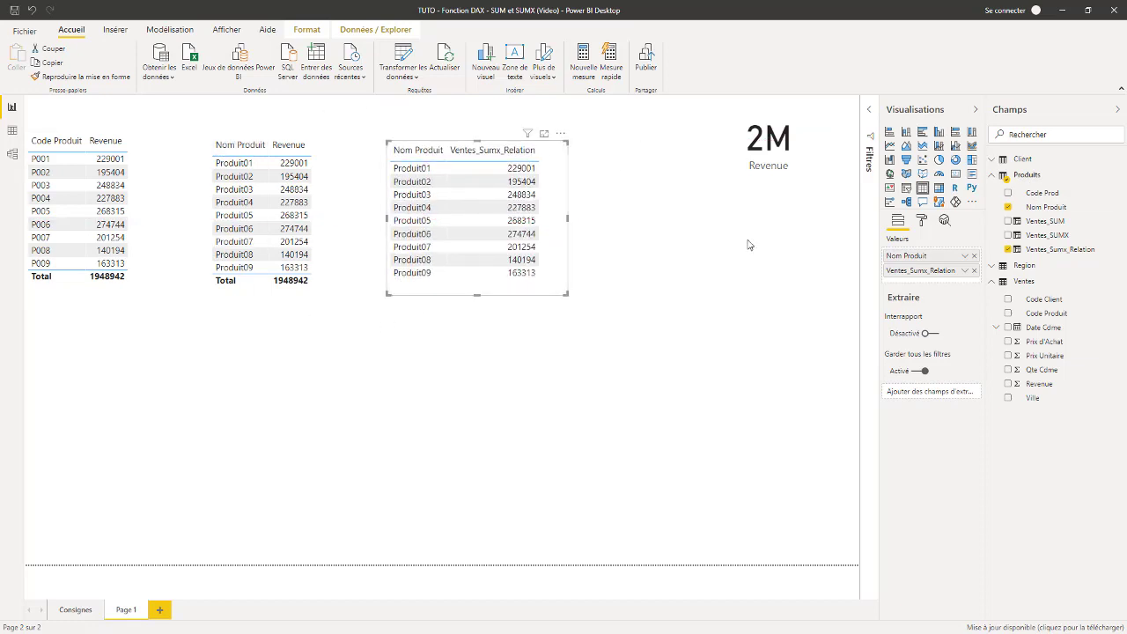
click(844, 483)
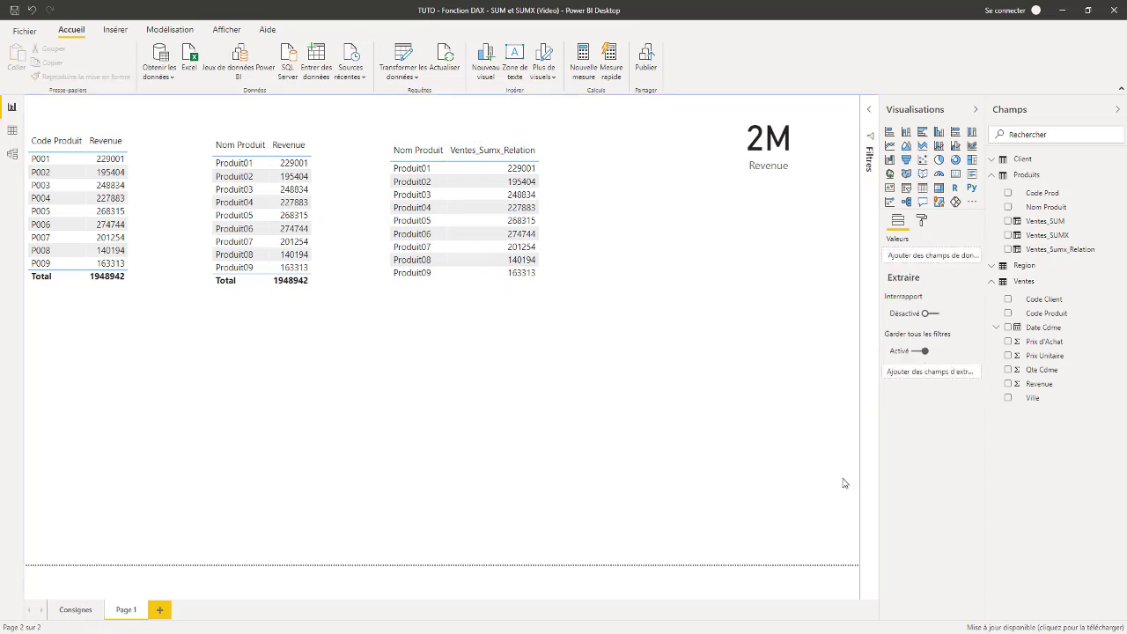
click(1024, 283)
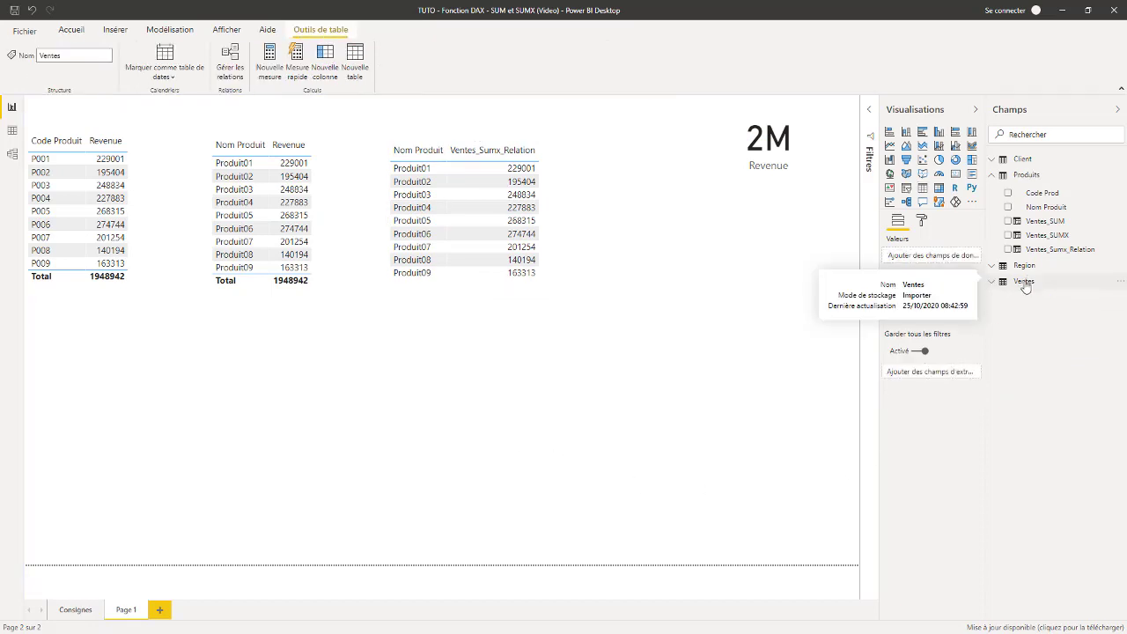
Create the measure Total Ventes = SUM(Ventes[Revenue]) in the Ventes table.
click(270, 58)
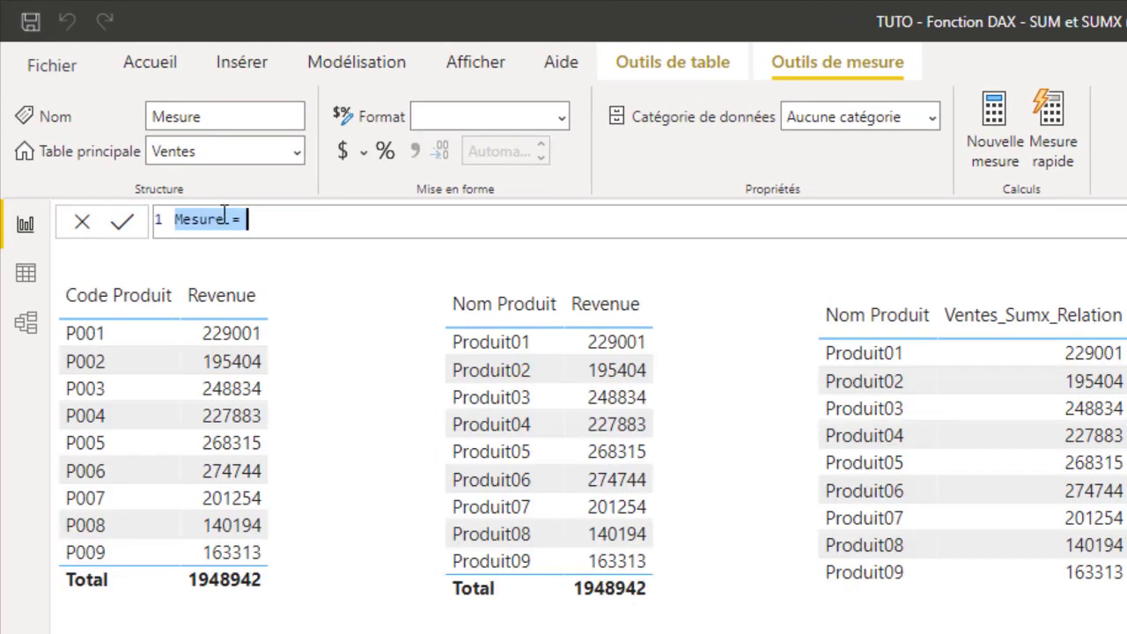
drag(216, 219, 156, 222)
text(Ttota)
key(BackSpace)
key(BackSpace)
key(BackSpace)
key(BackSpace)
key(BackSpace)
text(Tota)
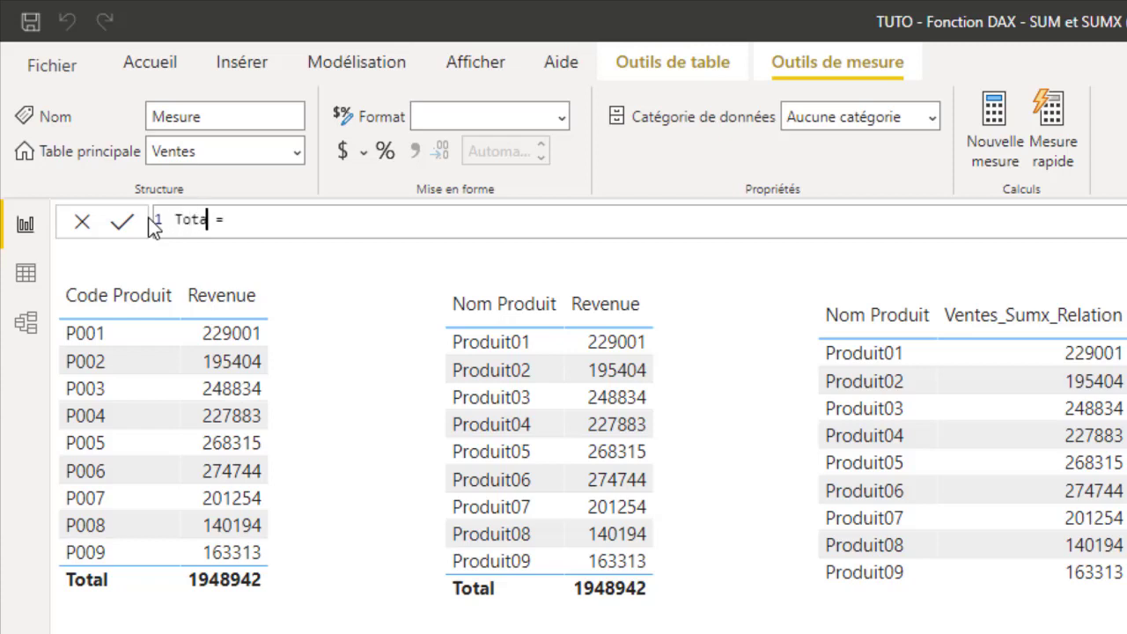
text(l Ventes = )
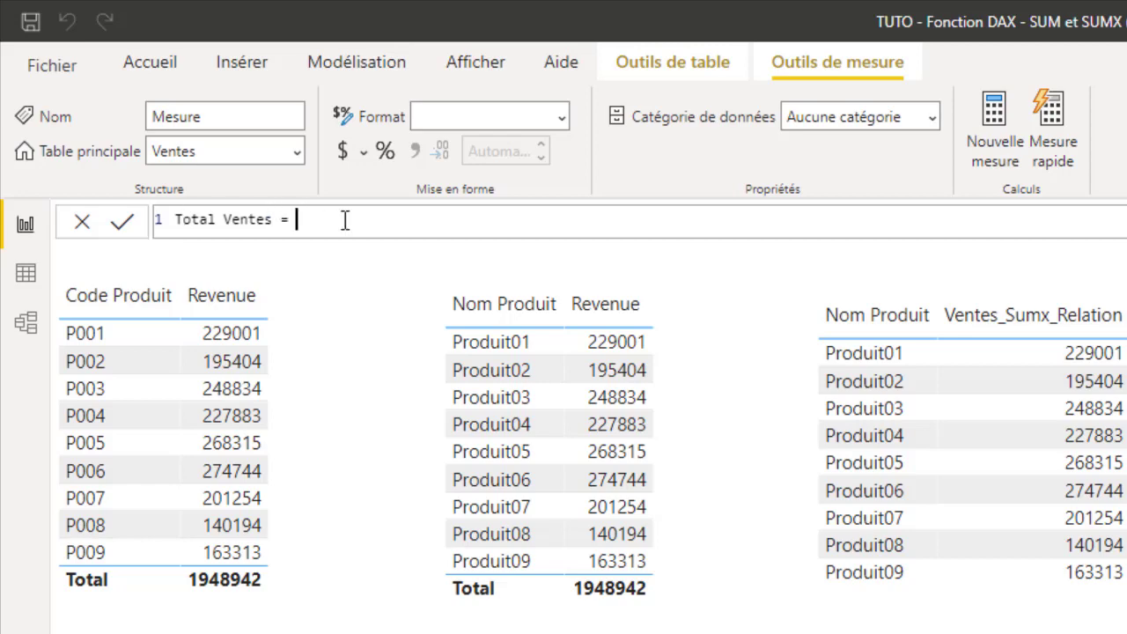
text(SUM)
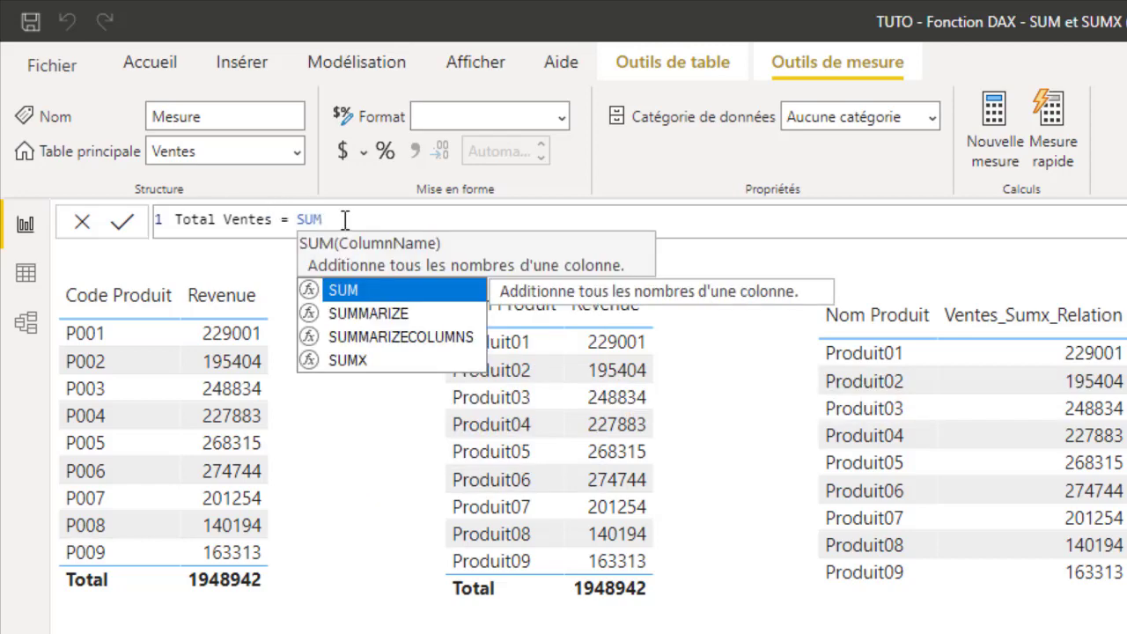
text(()
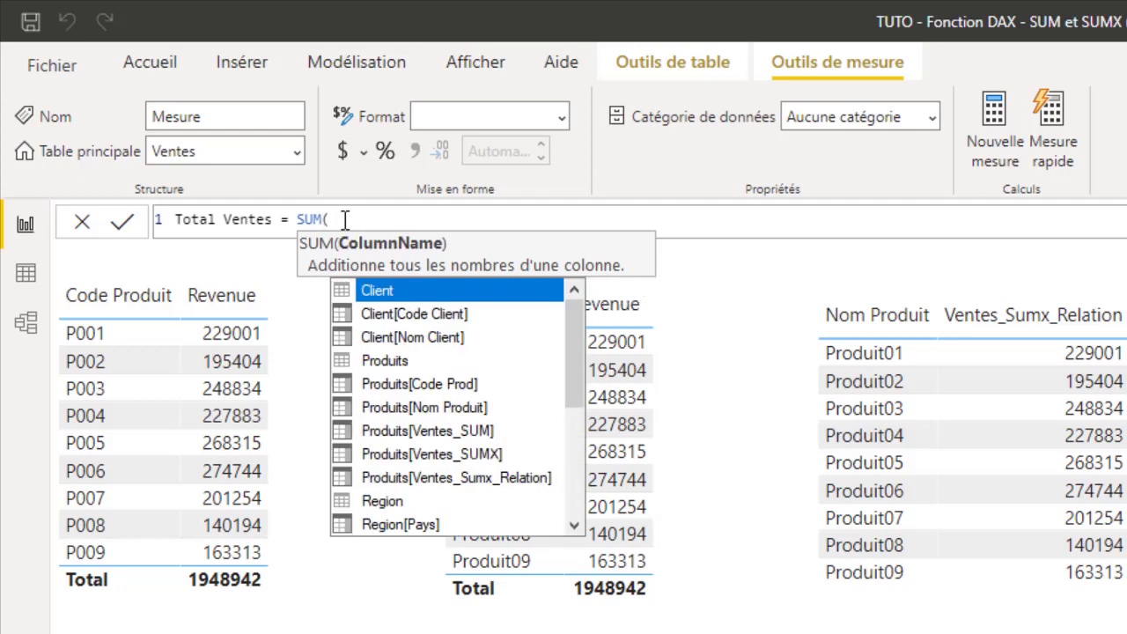
drag(575, 337, 598, 467)
double_click(428, 502)
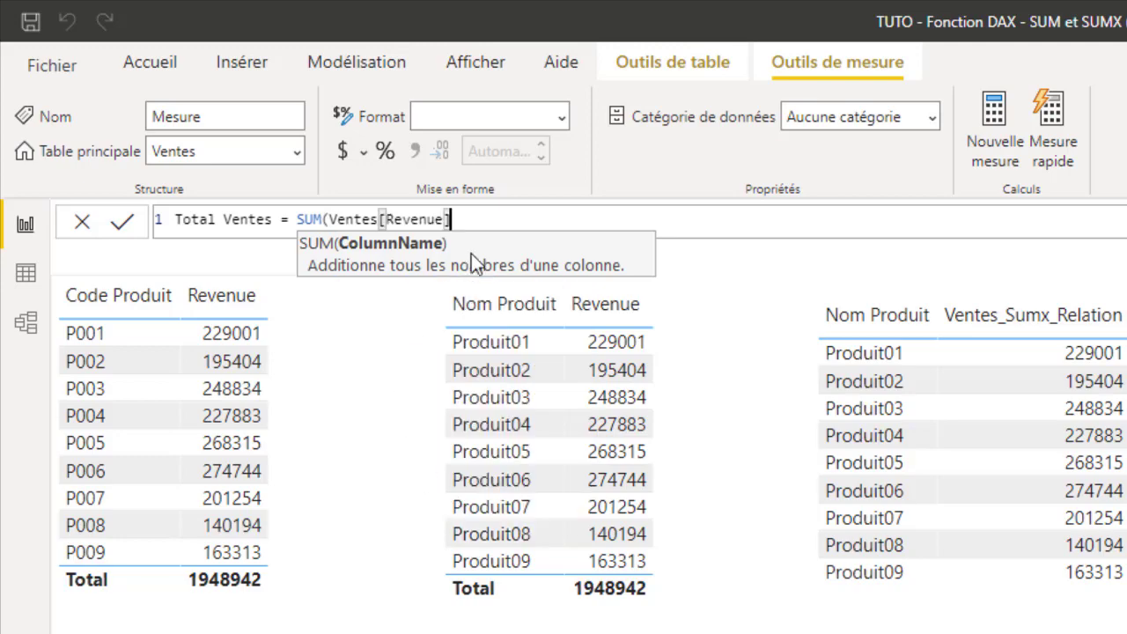
text())
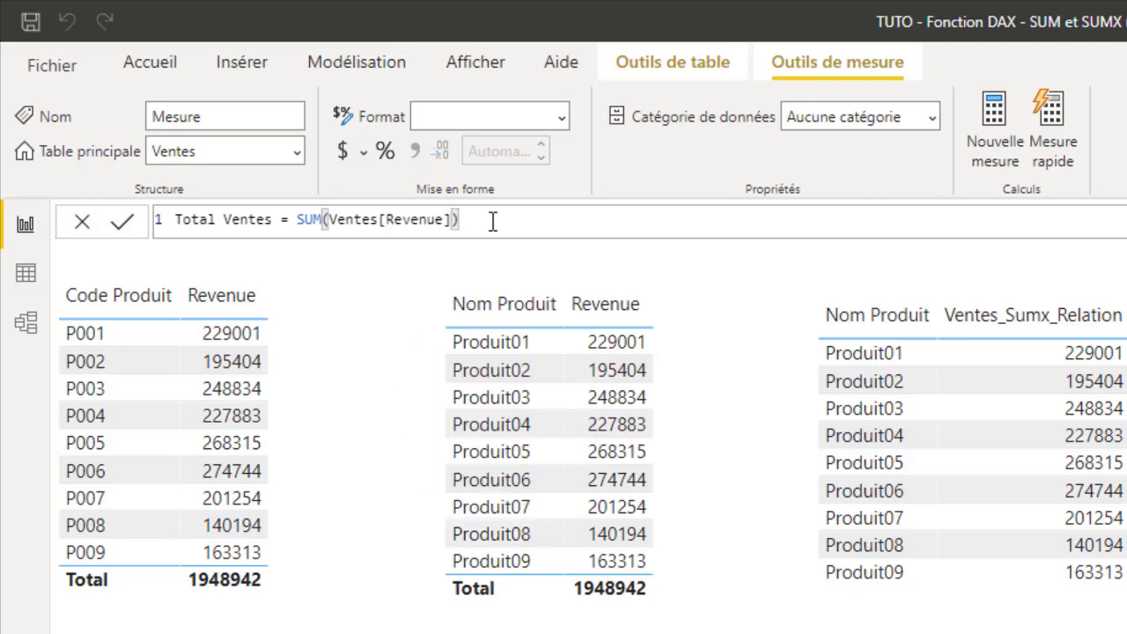
key(Return)
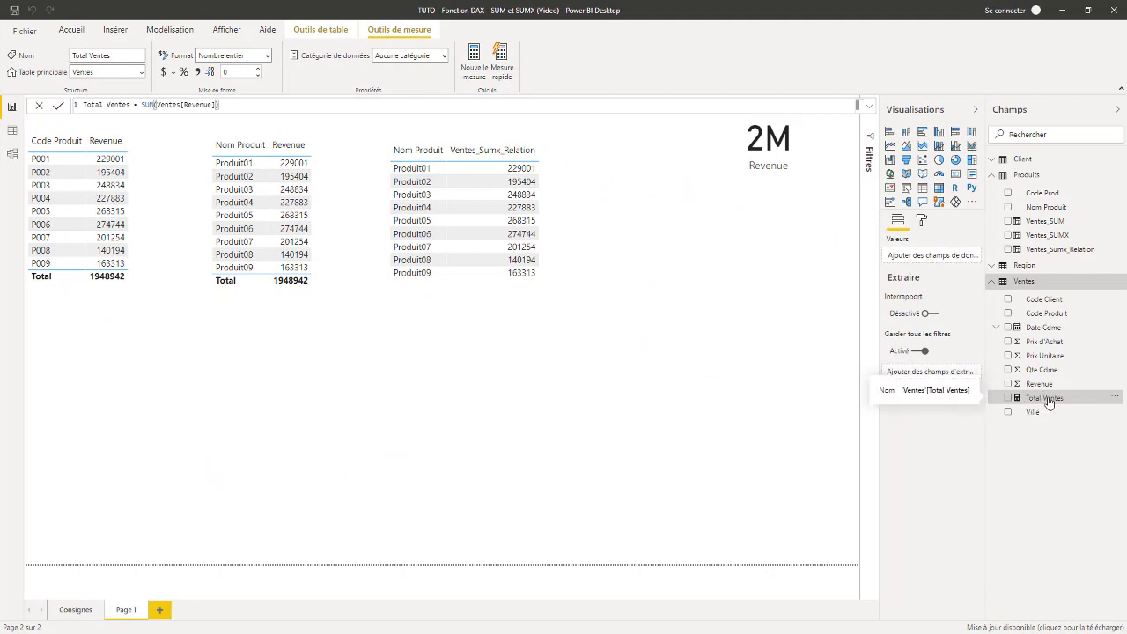
Add a card visual showing Total Ventes (2M) to the report page.
drag(1048, 401, 749, 272)
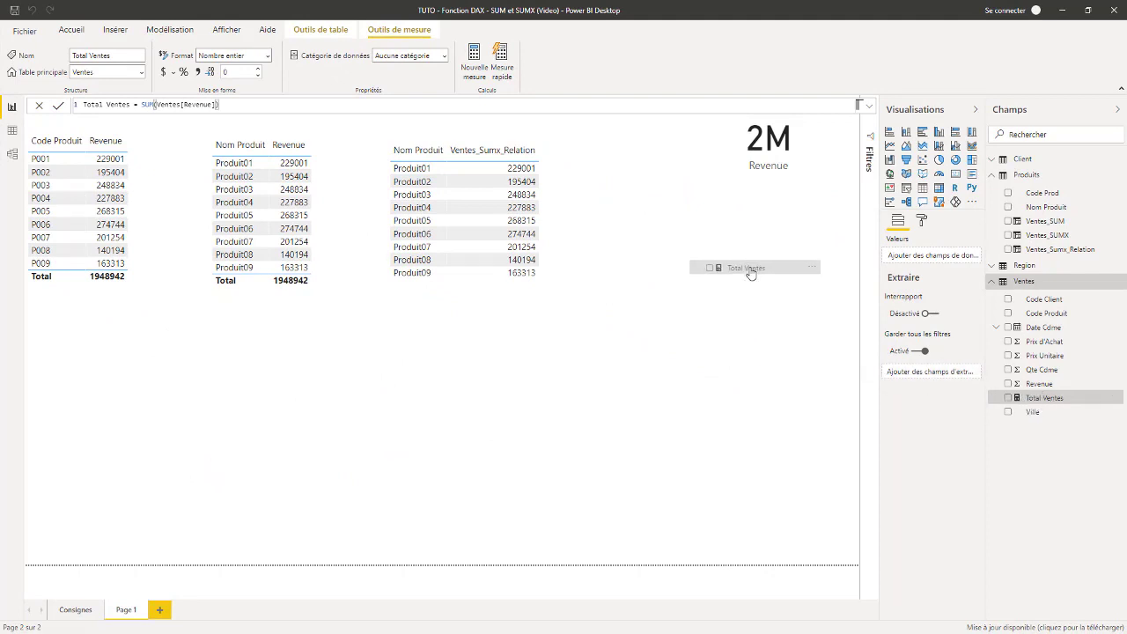
click(955, 174)
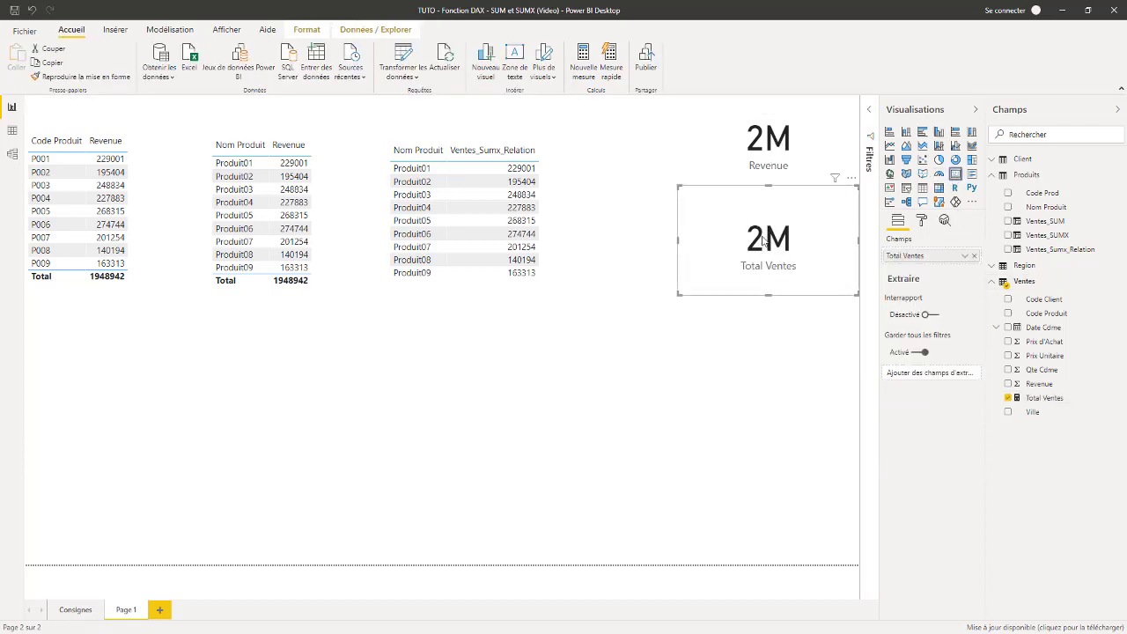
click(464, 308)
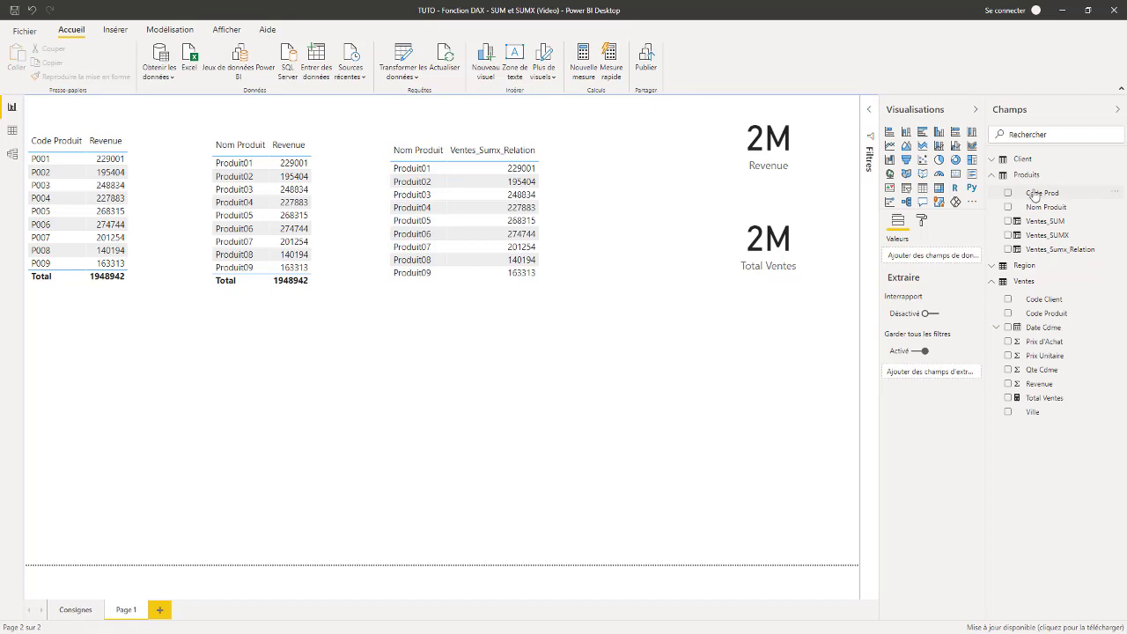
Build a taller table of Total Ventes per Nom Client and start a Nom Produit table.
click(995, 161)
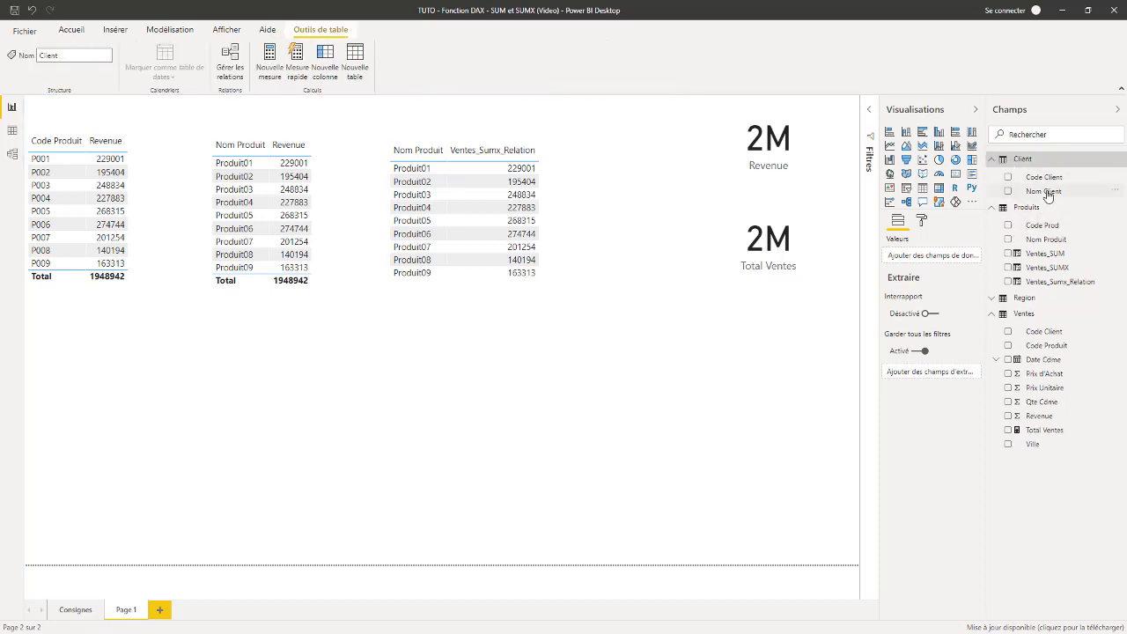
drag(1045, 191, 124, 423)
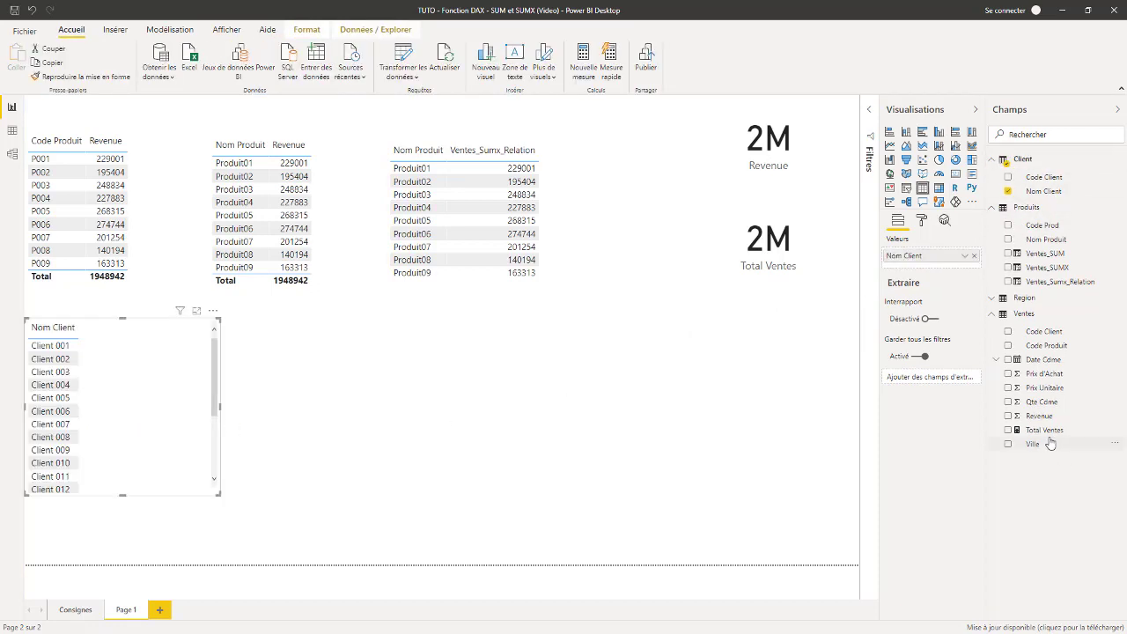
mouse_move(1044, 429)
mouse_down()
mouse_move(168, 412)
mouse_move(139, 473)
mouse_up()
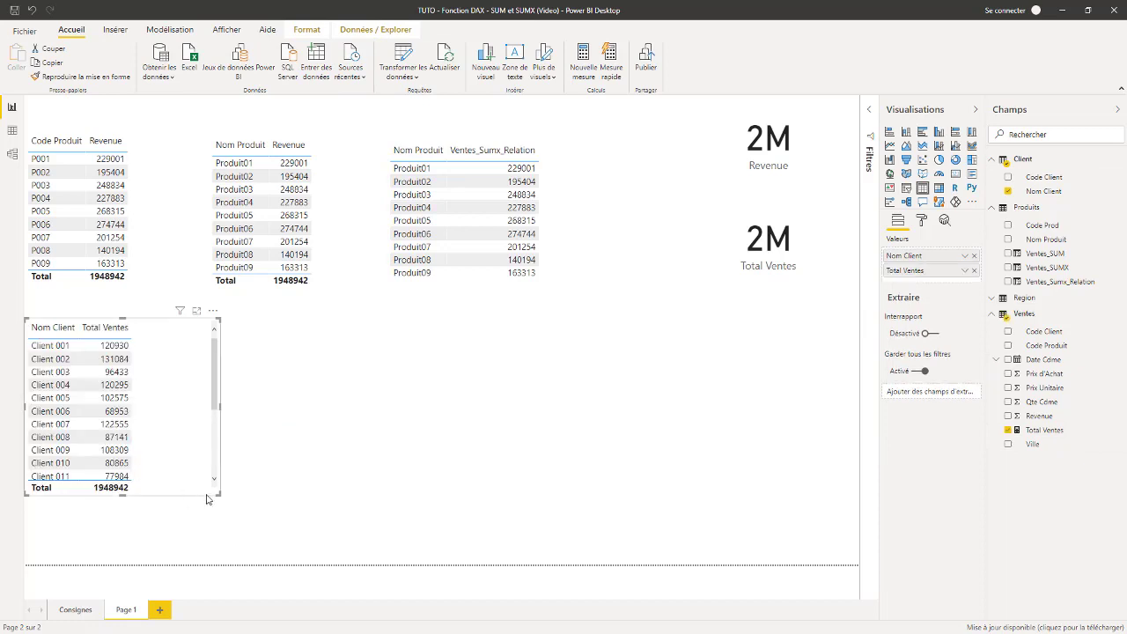
drag(218, 495, 209, 536)
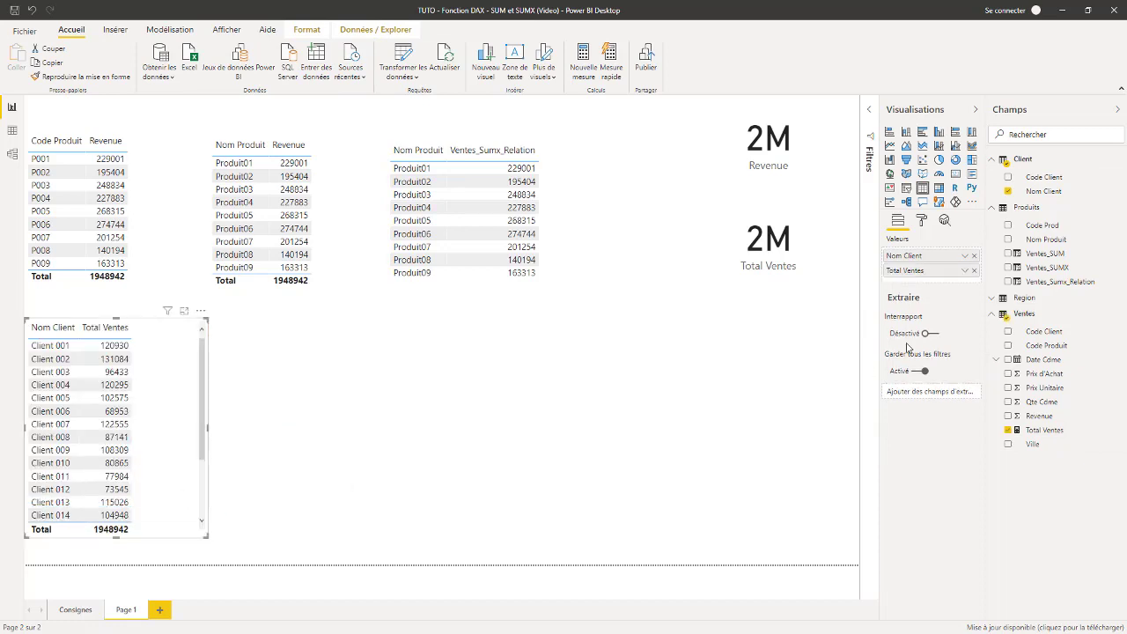
drag(1044, 240, 303, 361)
Add Total Ventes to the Nom Produit table and create a Total Ventes per Ville table.
drag(1047, 432, 326, 392)
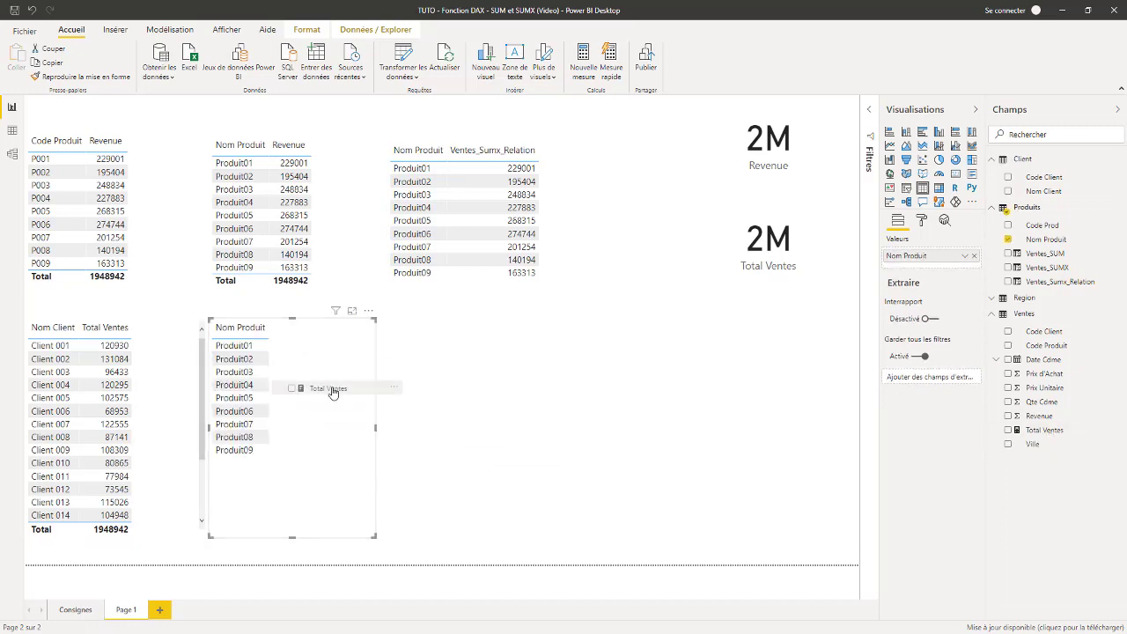
drag(372, 536, 368, 493)
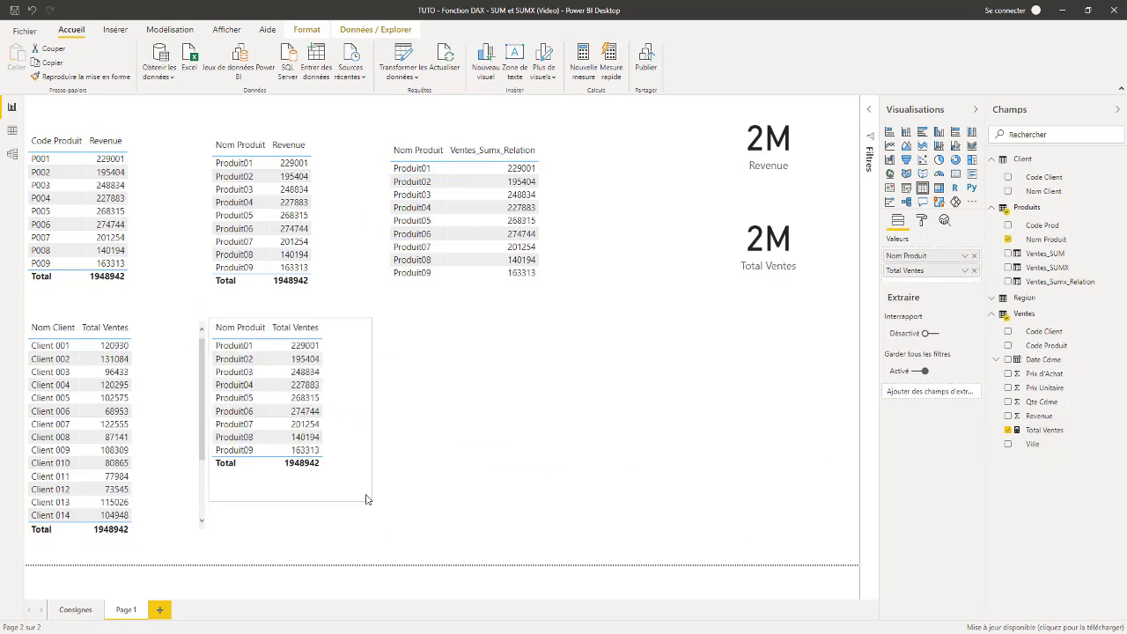
click(993, 300)
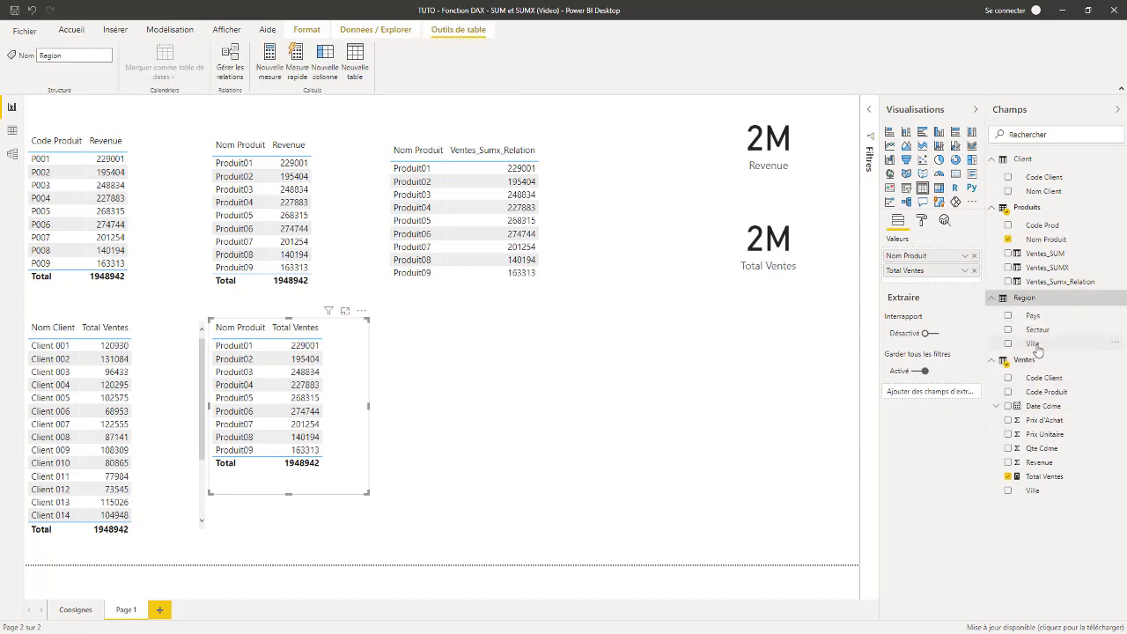
drag(1033, 343, 489, 391)
drag(1035, 475, 511, 416)
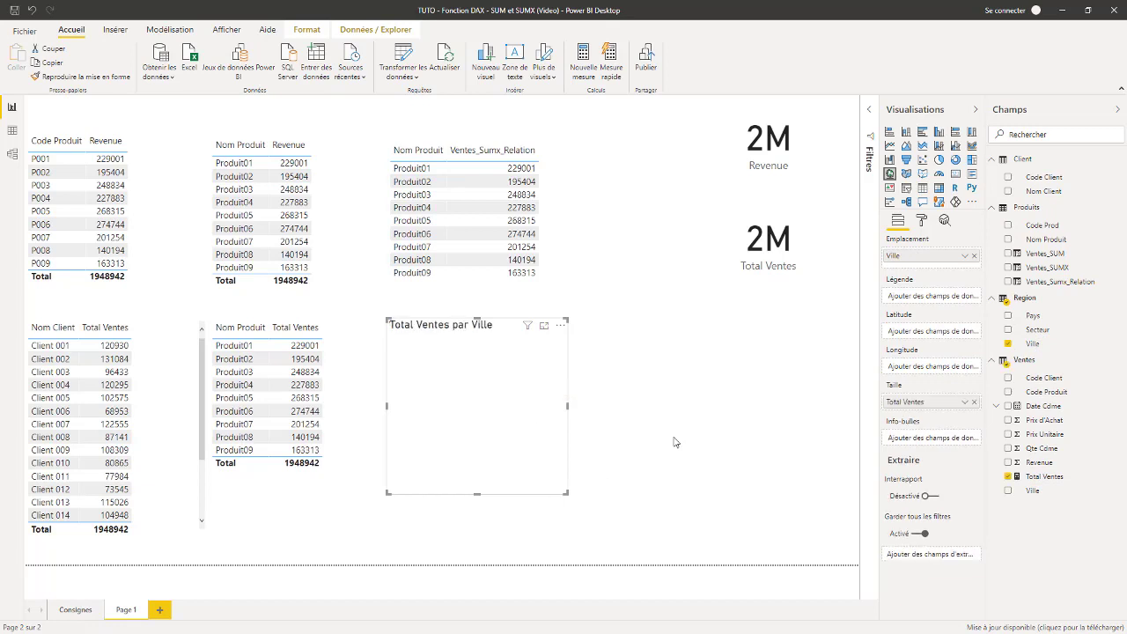
click(923, 188)
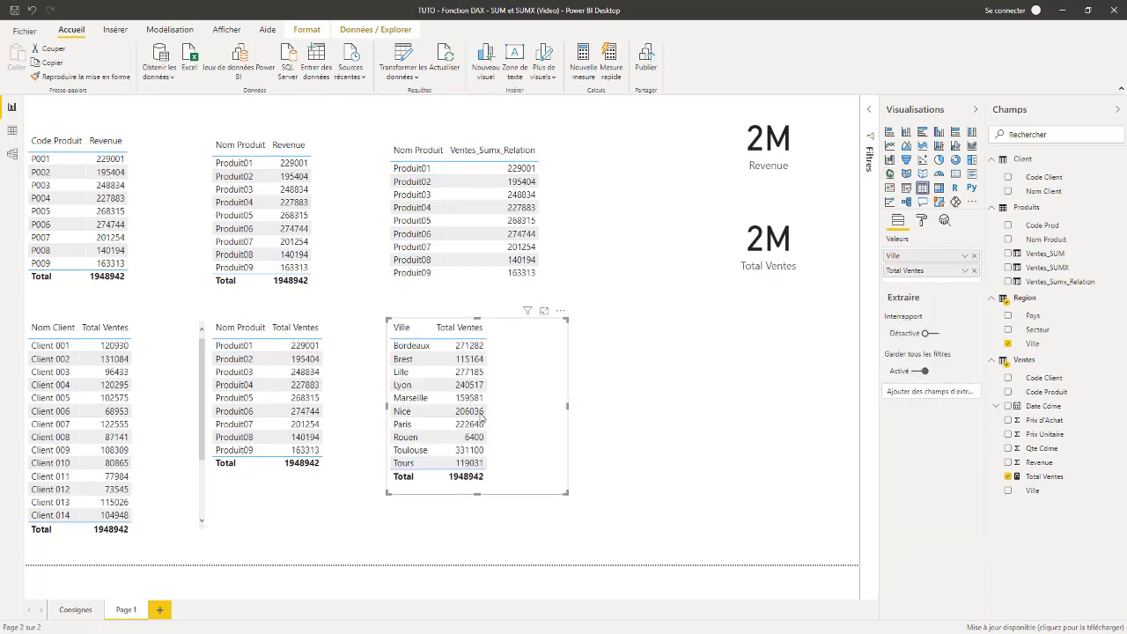
drag(566, 493, 561, 493)
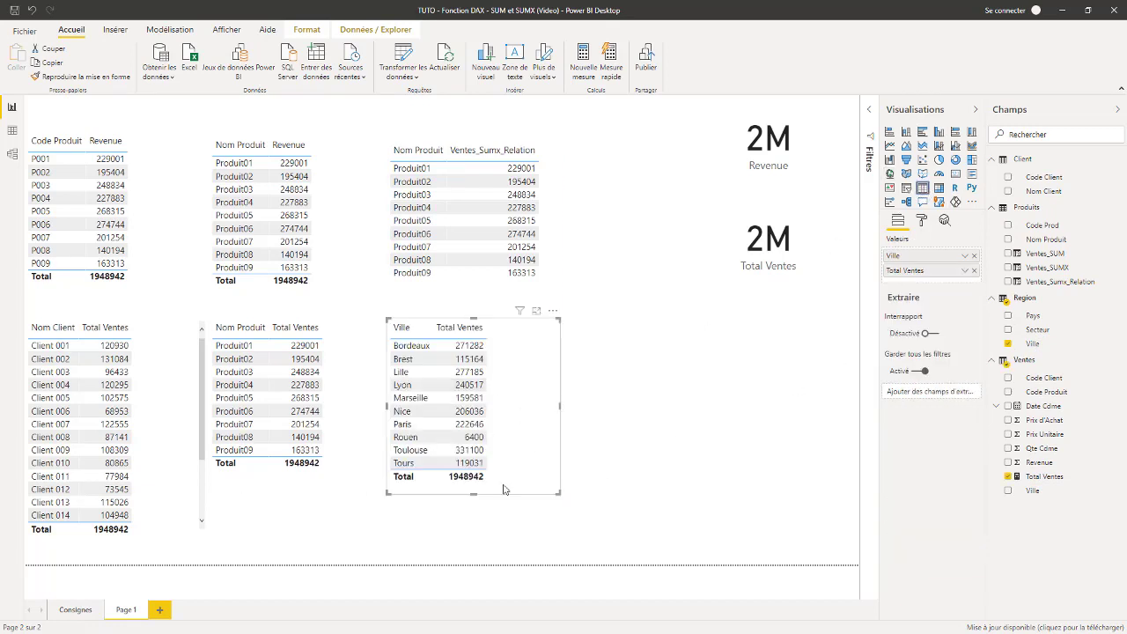
Convert the Ville table into an enlarged Total Ventes par Ville map, then drop Pays onto the canvas.
click(889, 173)
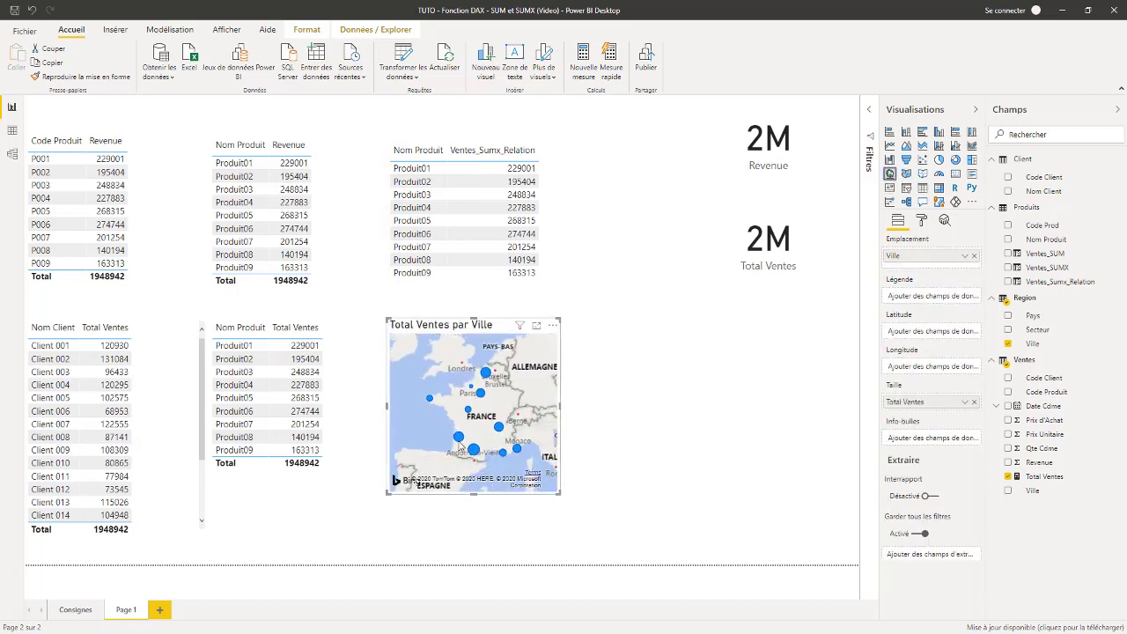
mouse_move(473, 451)
drag(557, 493, 858, 536)
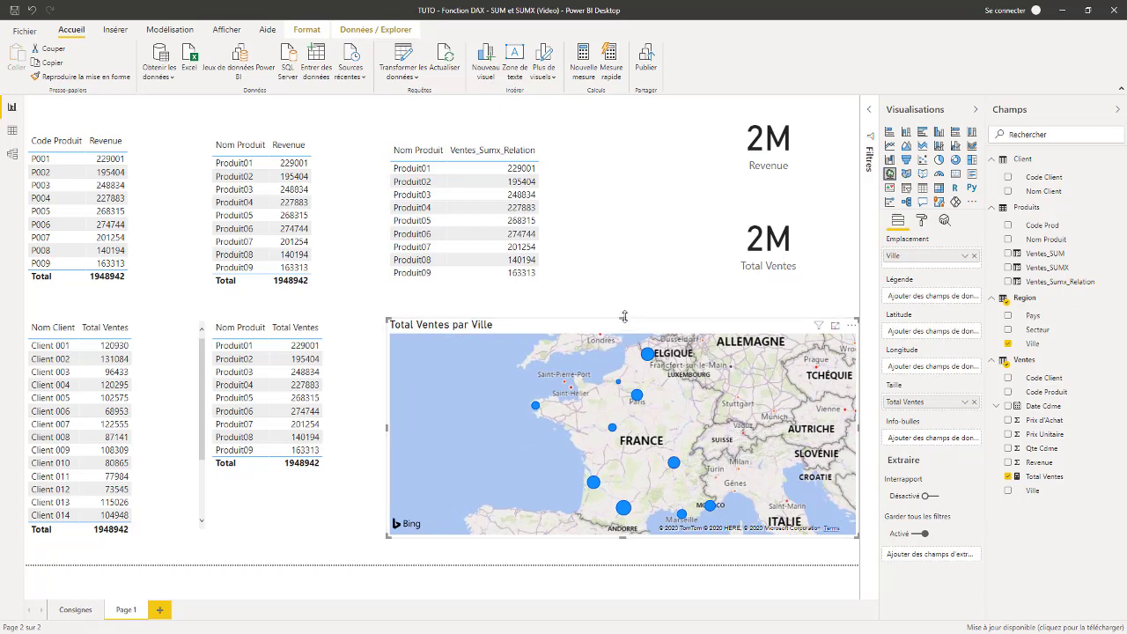
drag(625, 317, 621, 312)
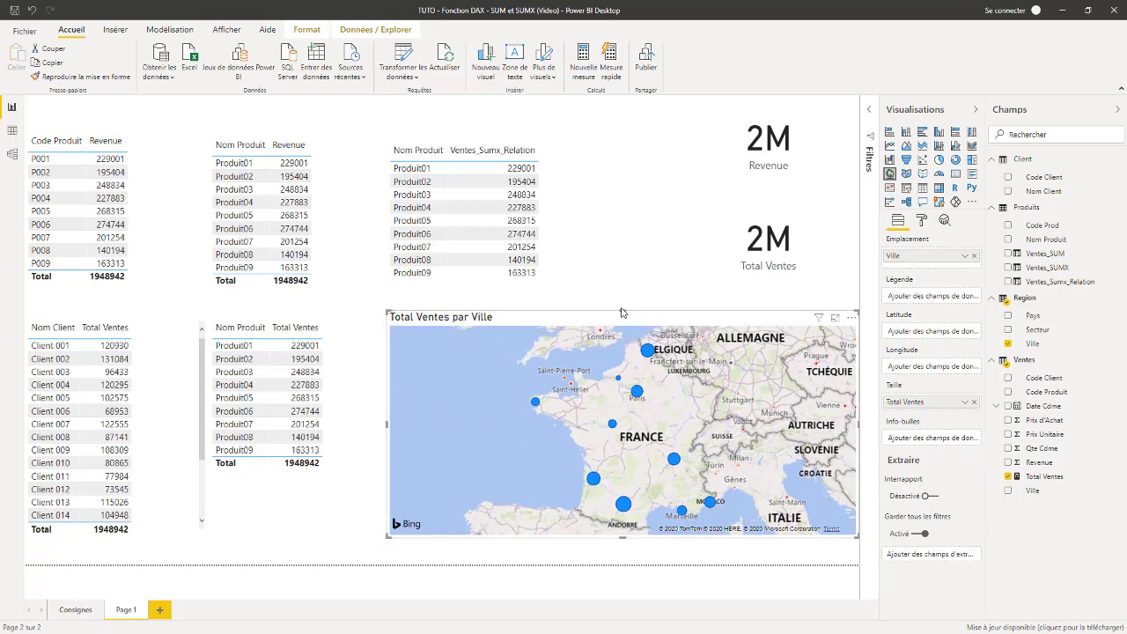
drag(621, 312, 621, 324)
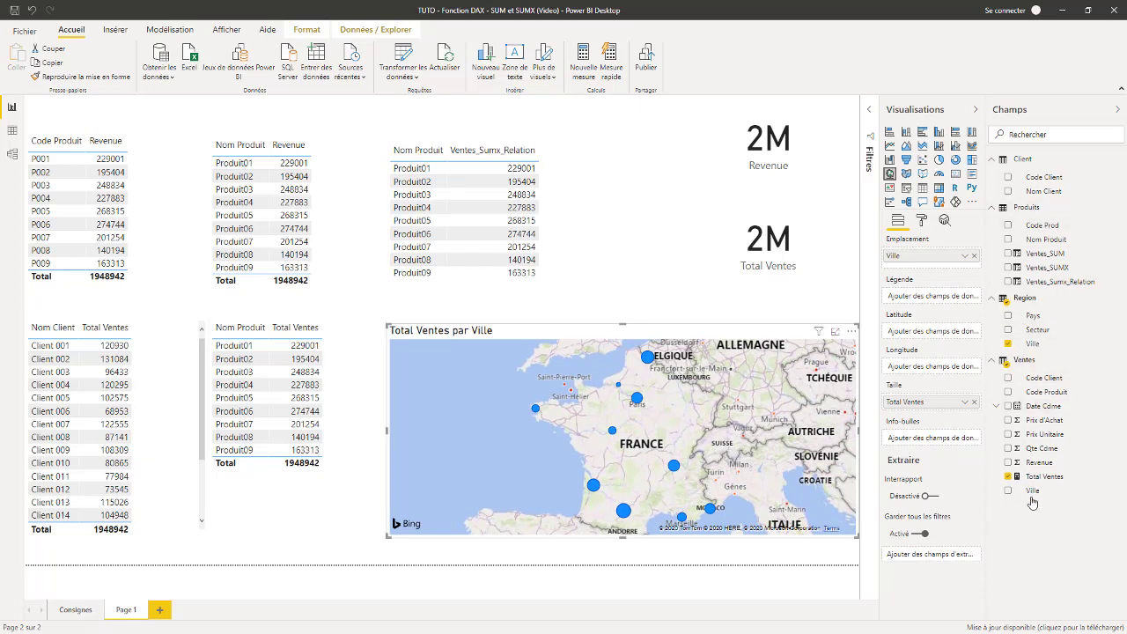
mouse_move(1033, 315)
mouse_down()
mouse_move(656, 201)
mouse_move(617, 169)
mouse_up()
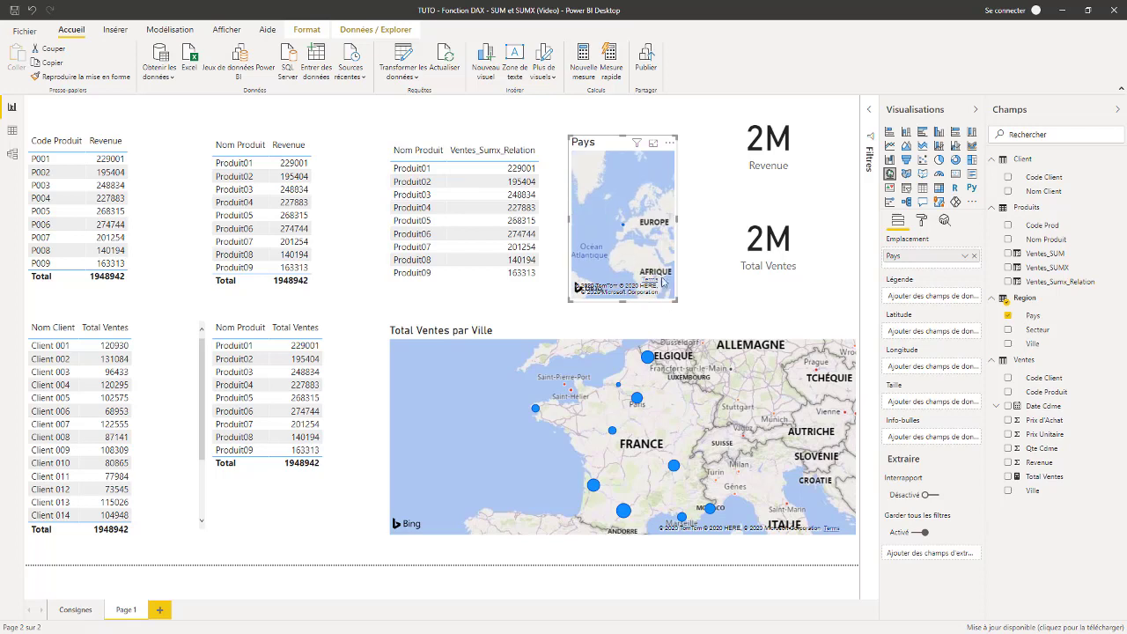
Turn the Pays visual into a sized table of Total Ventes by Secteur, with Pays removed.
click(922, 188)
drag(1052, 477, 622, 169)
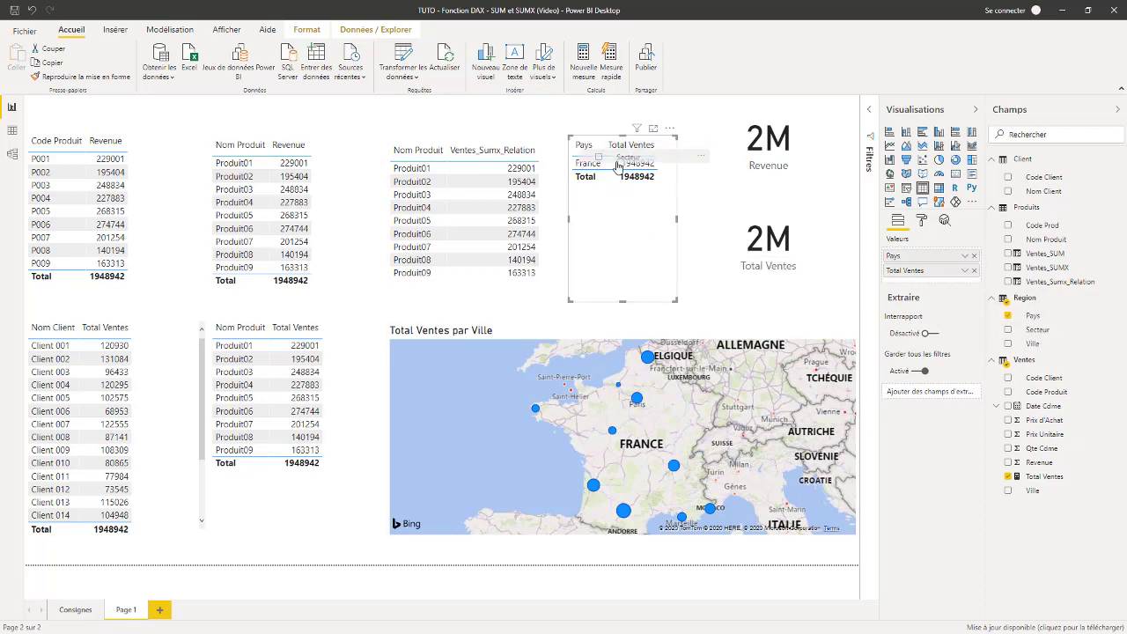
drag(1031, 333, 616, 172)
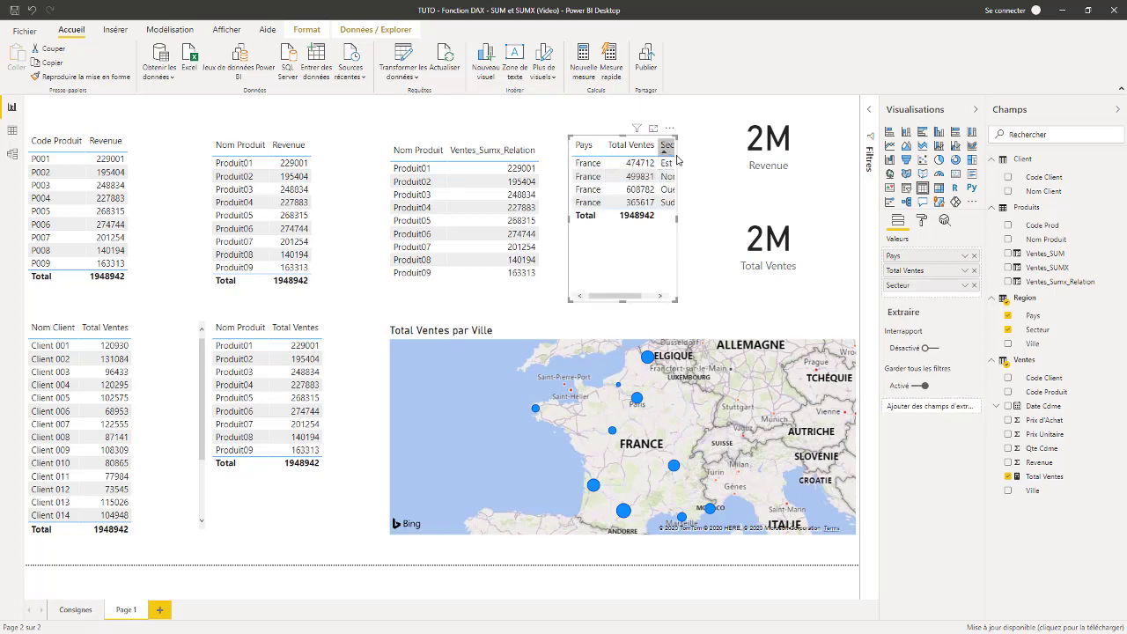
click(974, 256)
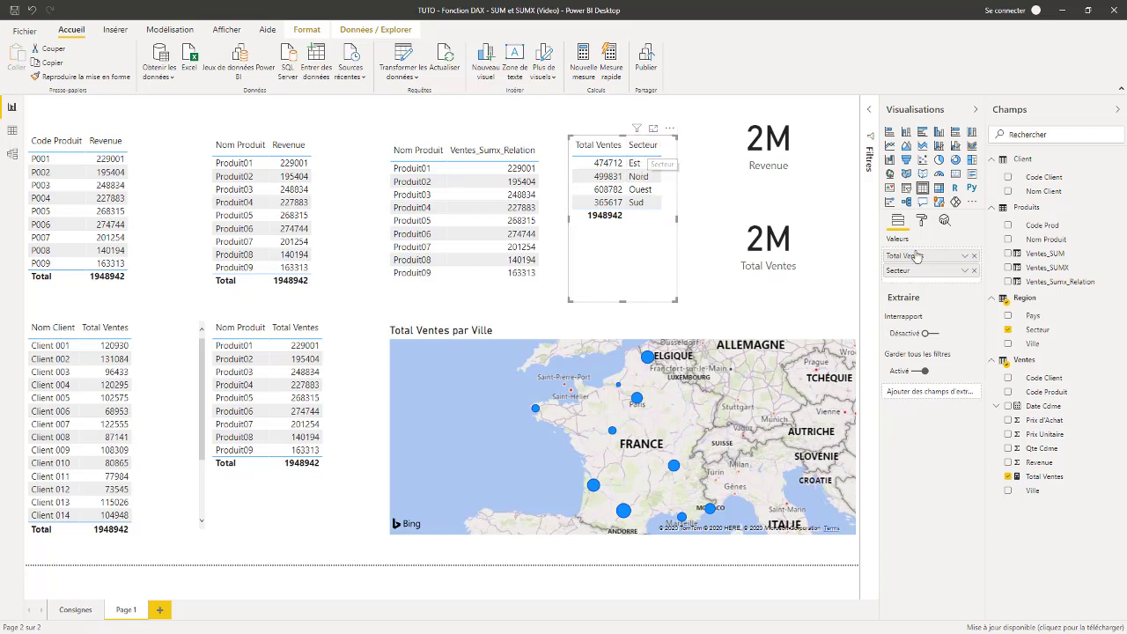
drag(917, 256, 932, 276)
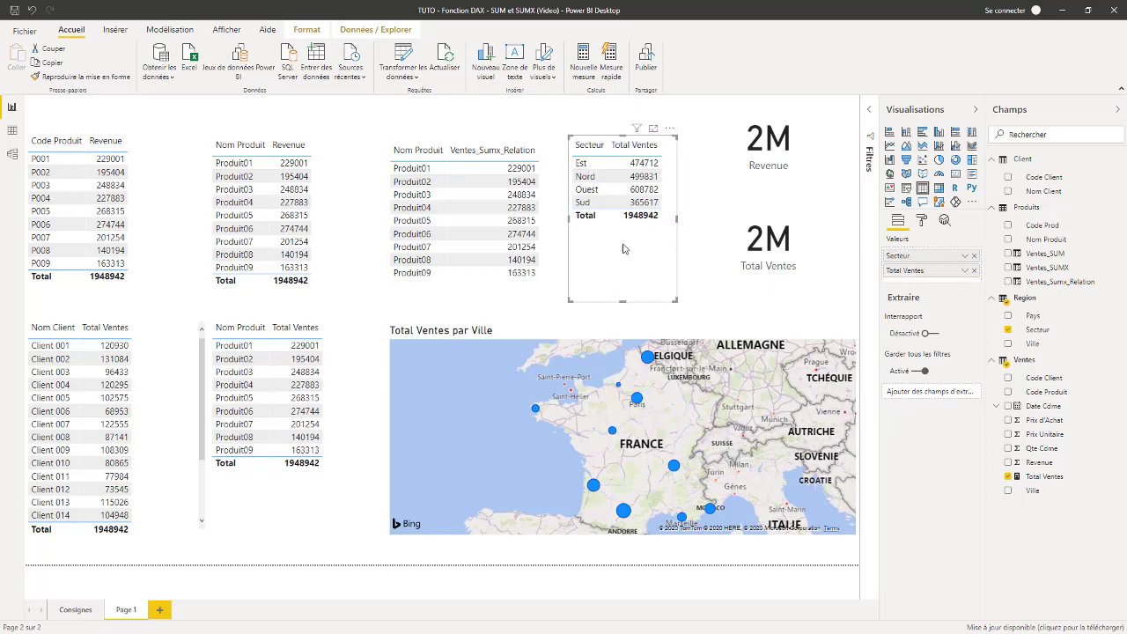
drag(672, 297, 692, 250)
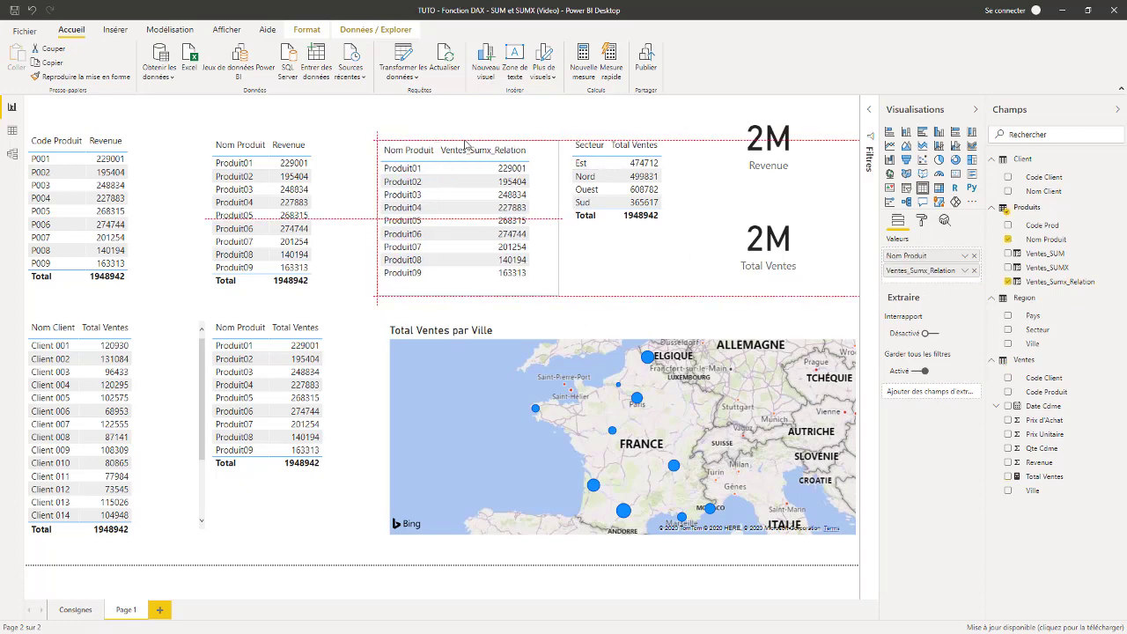
Move the Ventes_Sumx_Relation and Nom Produit/Revenue tables into the top row and shrink the Code Produit table.
drag(493, 150, 452, 125)
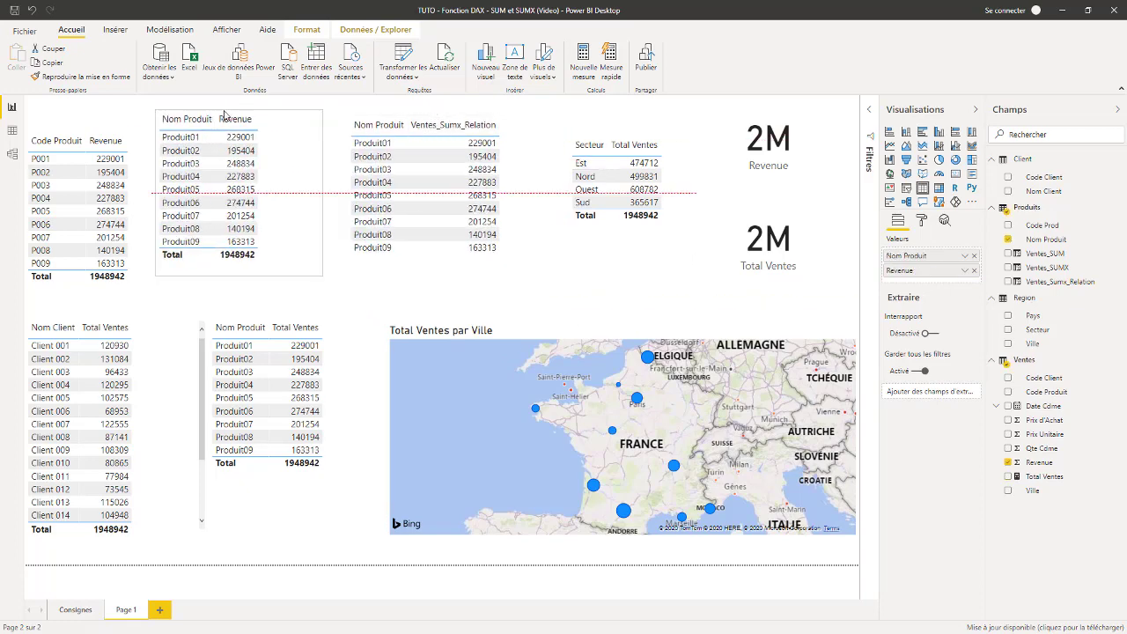
drag(276, 144, 235, 118)
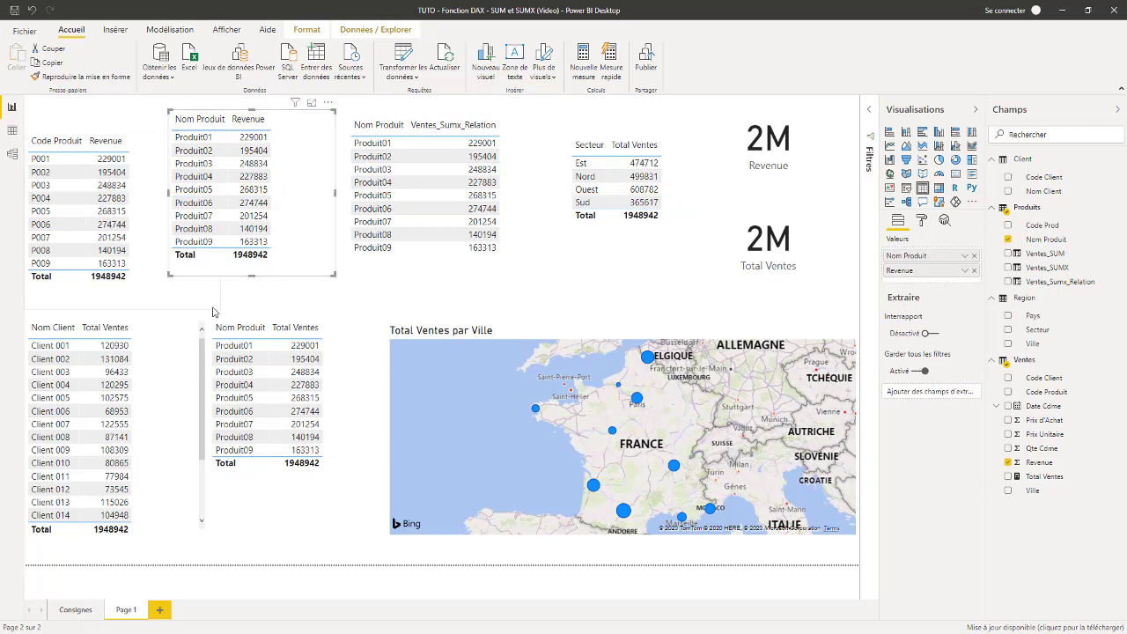
drag(213, 312, 154, 303)
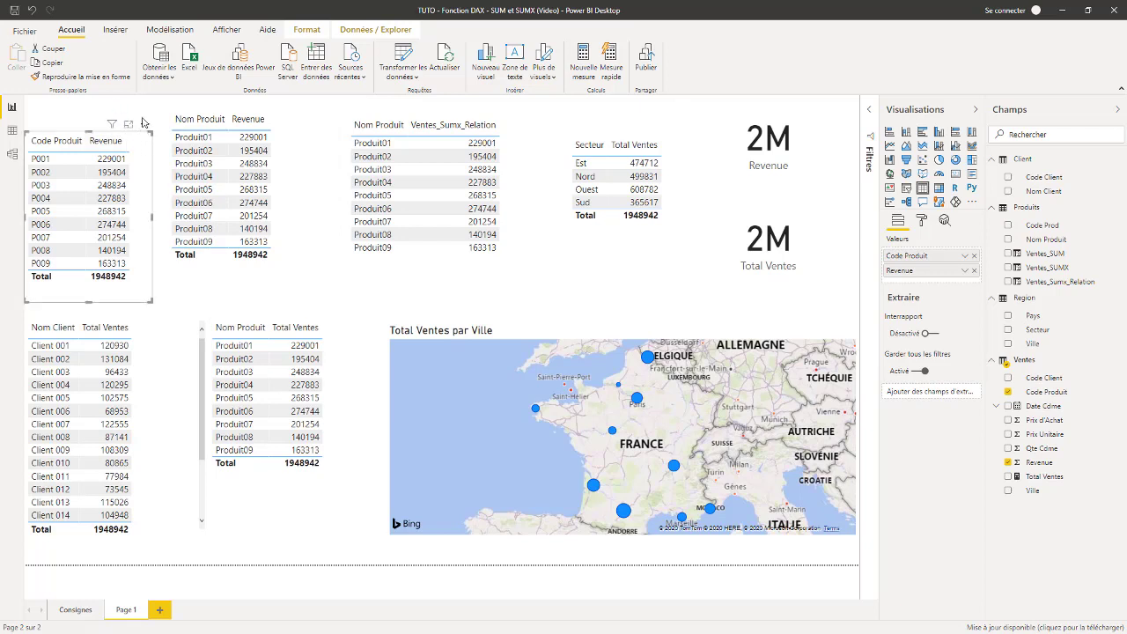
click(564, 302)
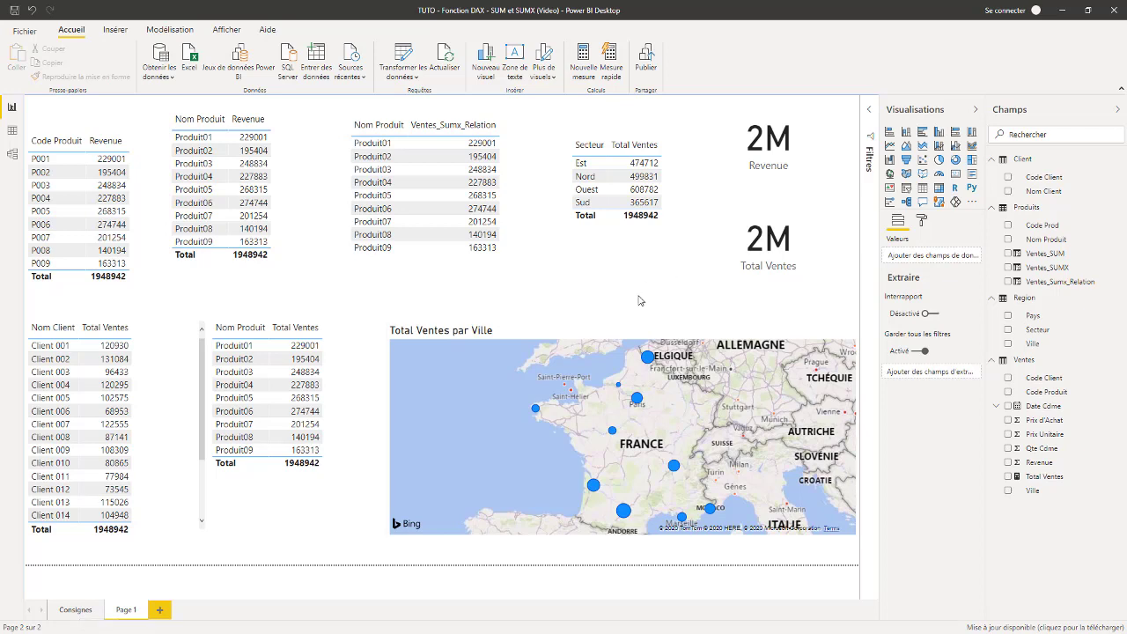
Switch to the Consignes page and highlight RELATEDTABLE() in the title text.
click(75, 610)
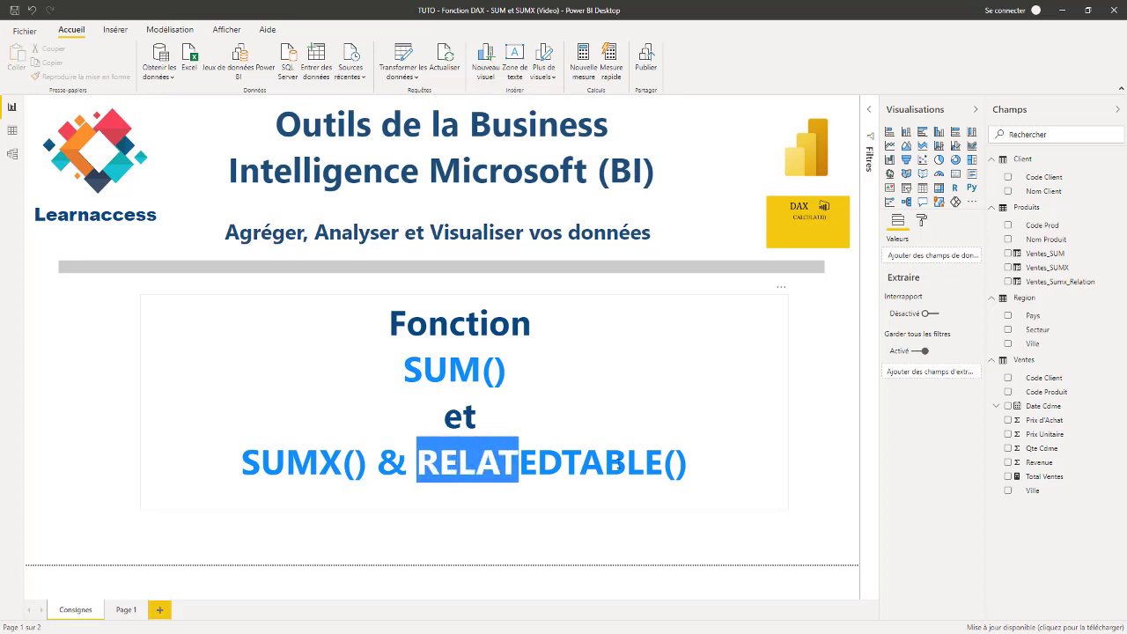
drag(419, 458, 716, 464)
click(619, 296)
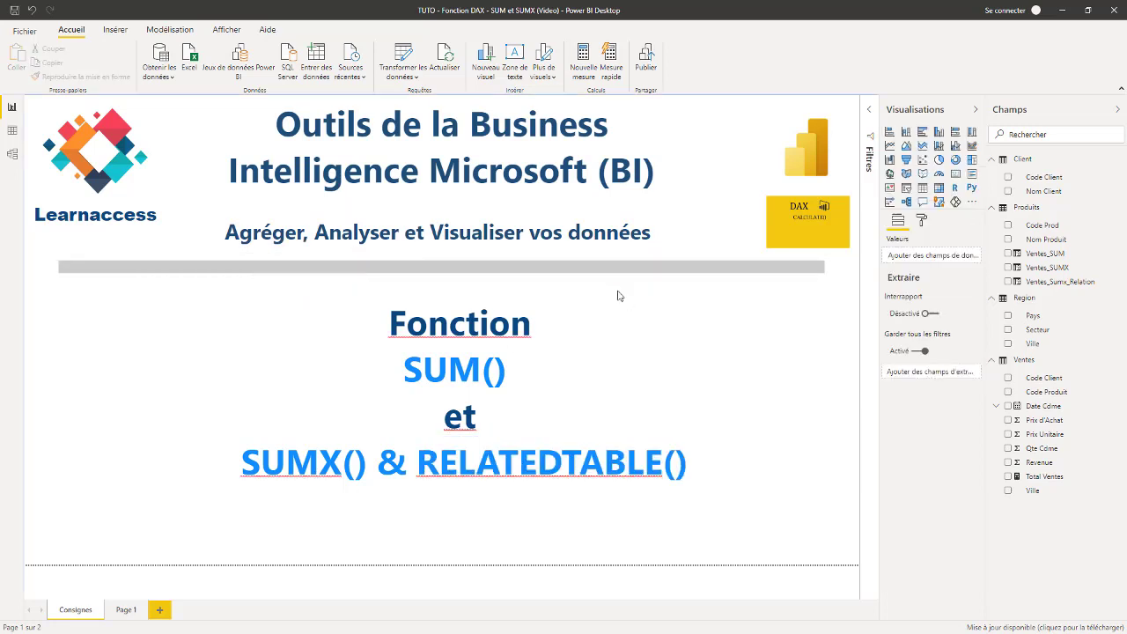